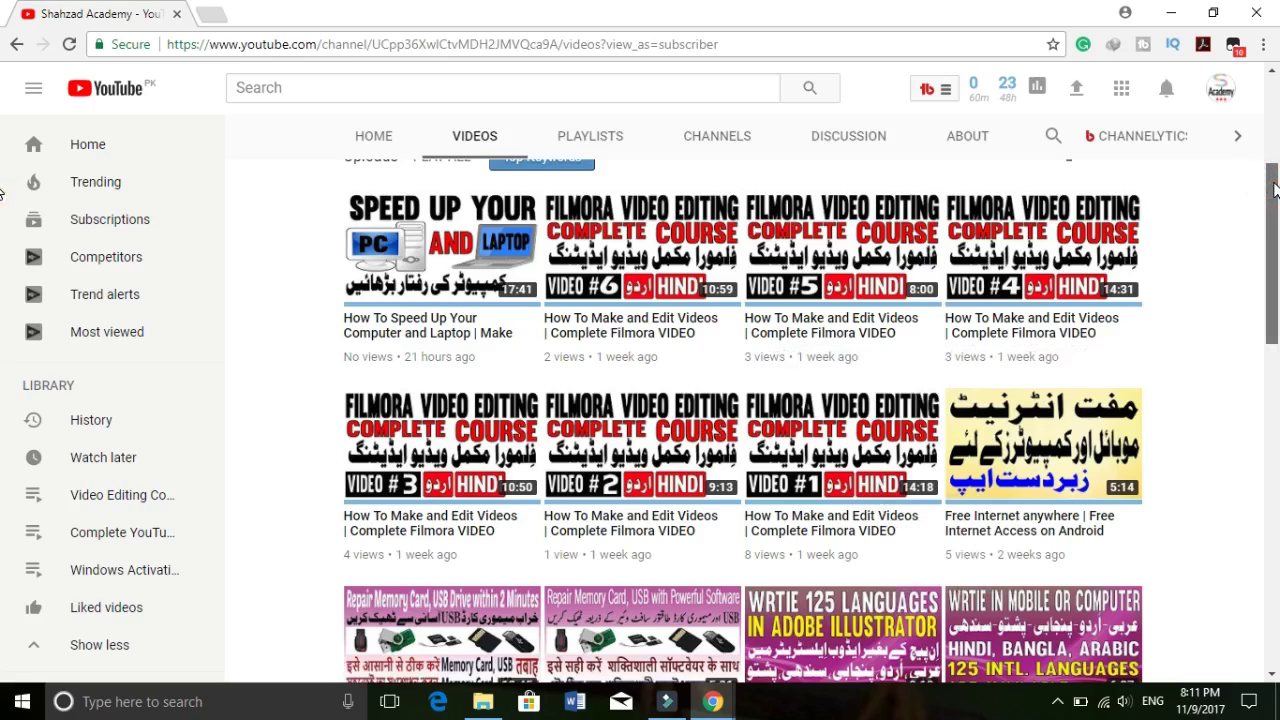
Look over the channel's uploaded videos and switch to the Filmora video editor
{"action": "left_click_drag", "start_coordinate": [1274, 190], "coordinate": [1276, 425]}
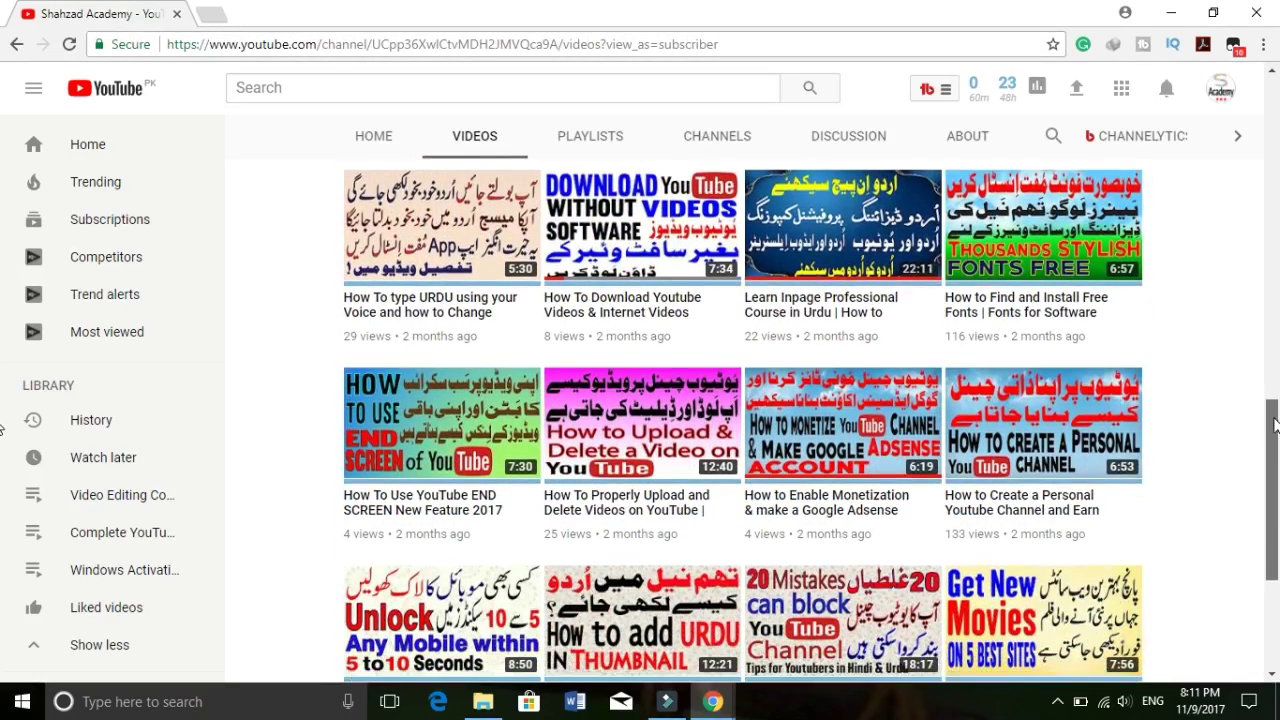
{"action": "left_click_drag", "start_coordinate": [1276, 426], "coordinate": [1262, 110]}
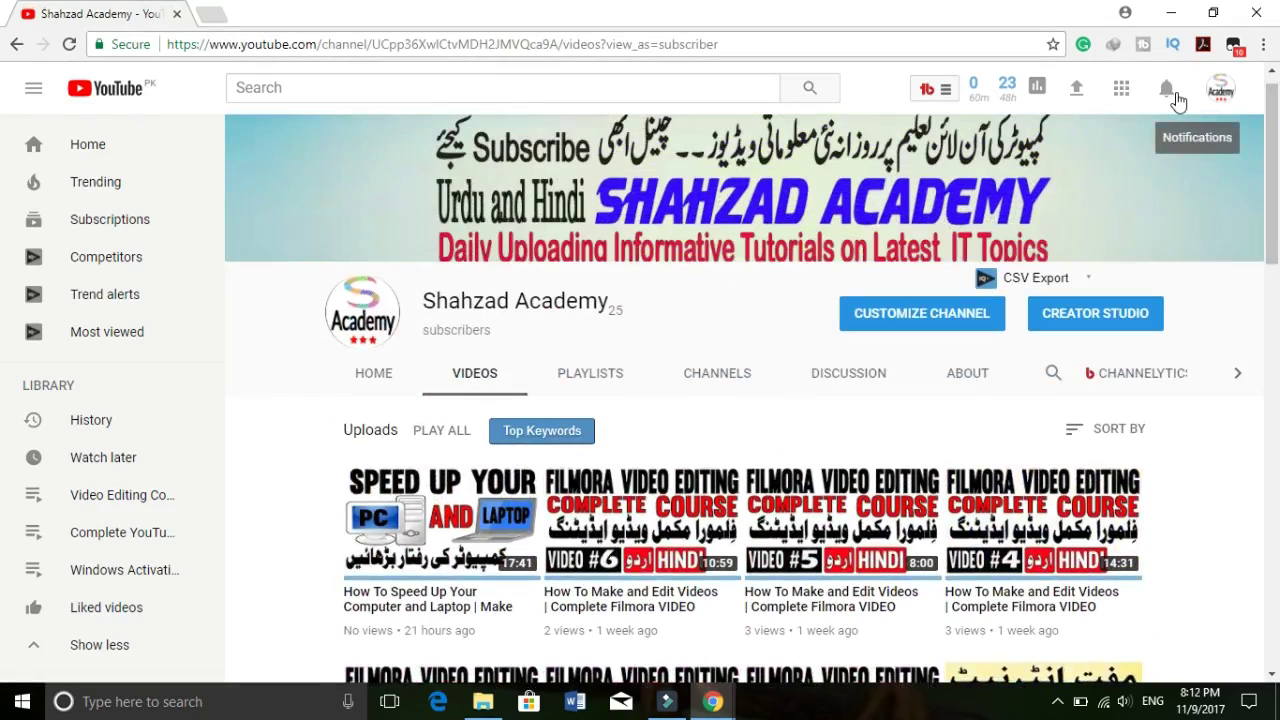
{"action": "left_click", "coordinate": [1170, 12]}
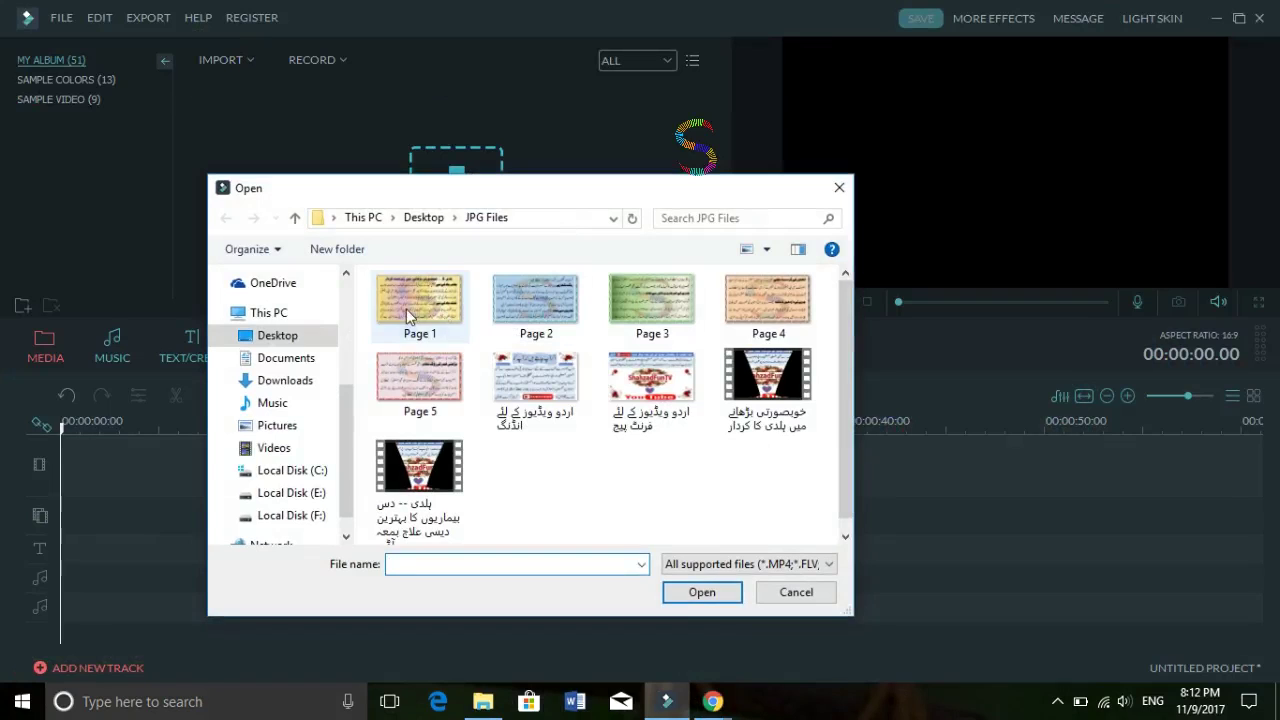
Import the images Page 1 to Page 5 and the two Urdu-titled images from the JPG Files folder
{"action": "left_click", "coordinate": [414, 310]}
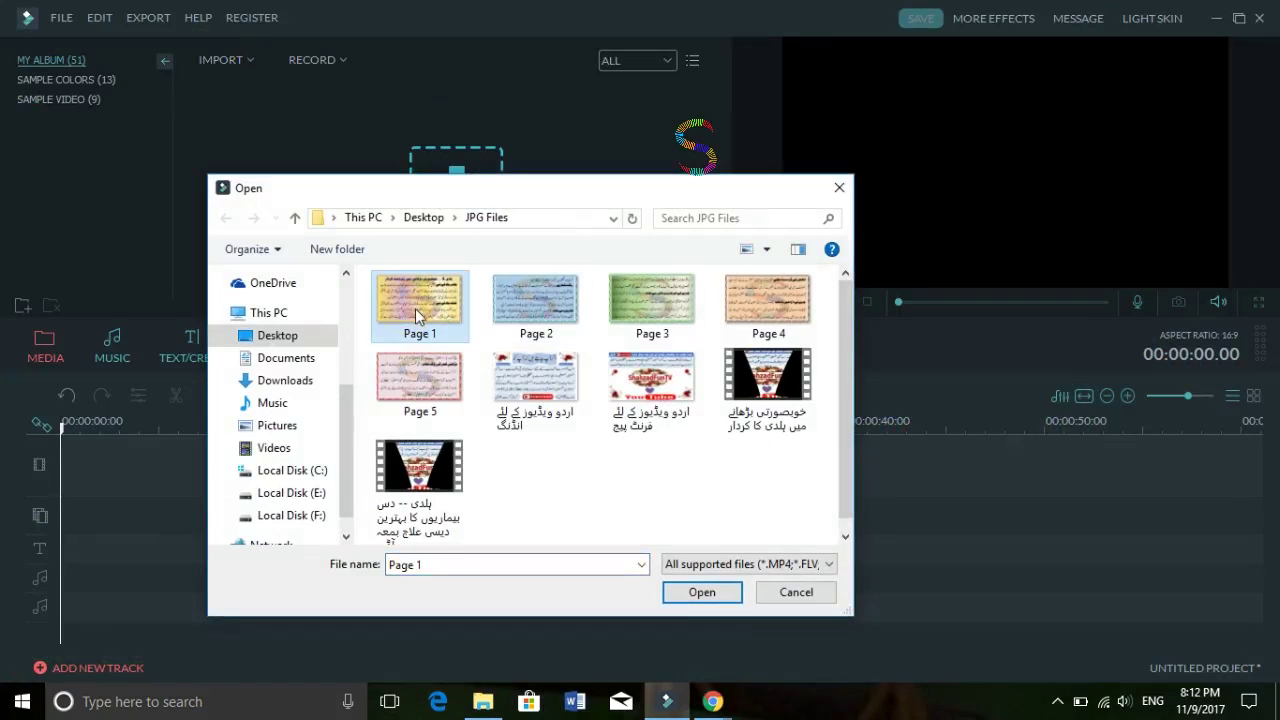
{"action": "left_click", "coordinate": [520, 315], "text": "ctrl"}
{"action": "left_click", "coordinate": [656, 318], "text": "ctrl"}
{"action": "left_click", "coordinate": [765, 305], "text": "ctrl"}
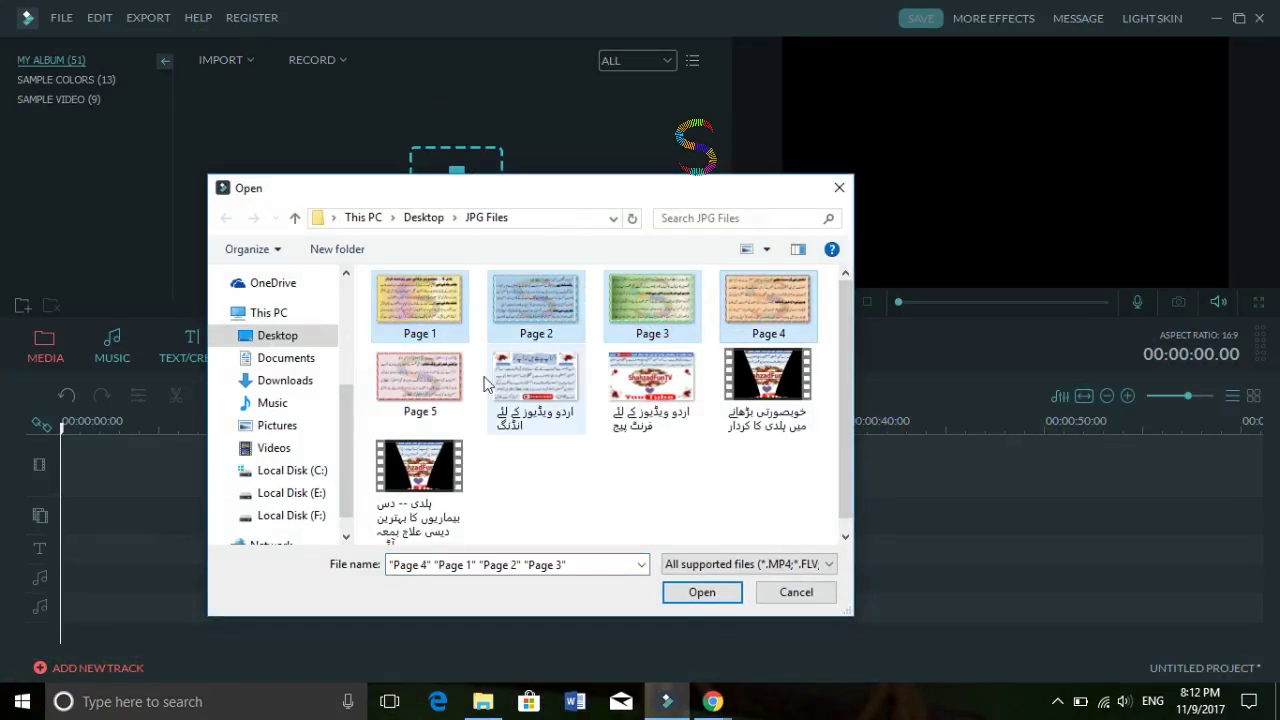
{"action": "left_click", "coordinate": [420, 380], "text": "ctrl"}
{"action": "left_click", "coordinate": [575, 400], "text": "ctrl"}
{"action": "left_click", "coordinate": [645, 392], "text": "ctrl"}
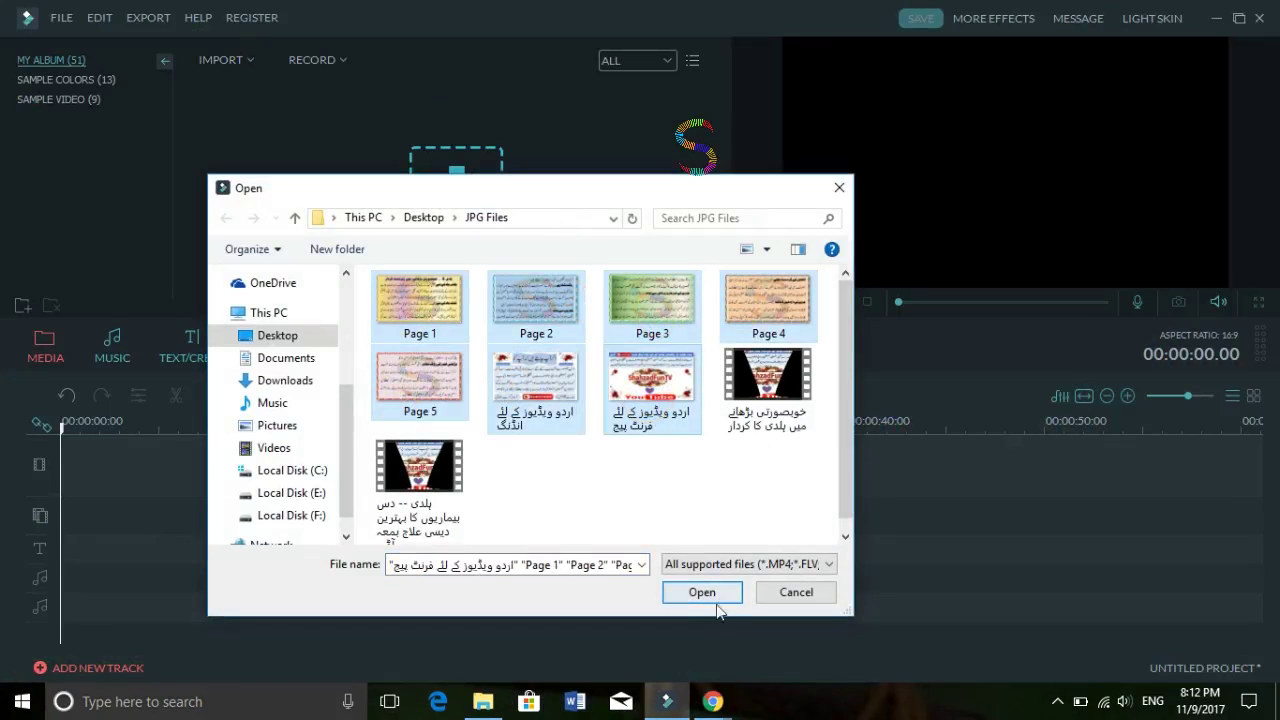
{"action": "left_click", "coordinate": [684, 593]}
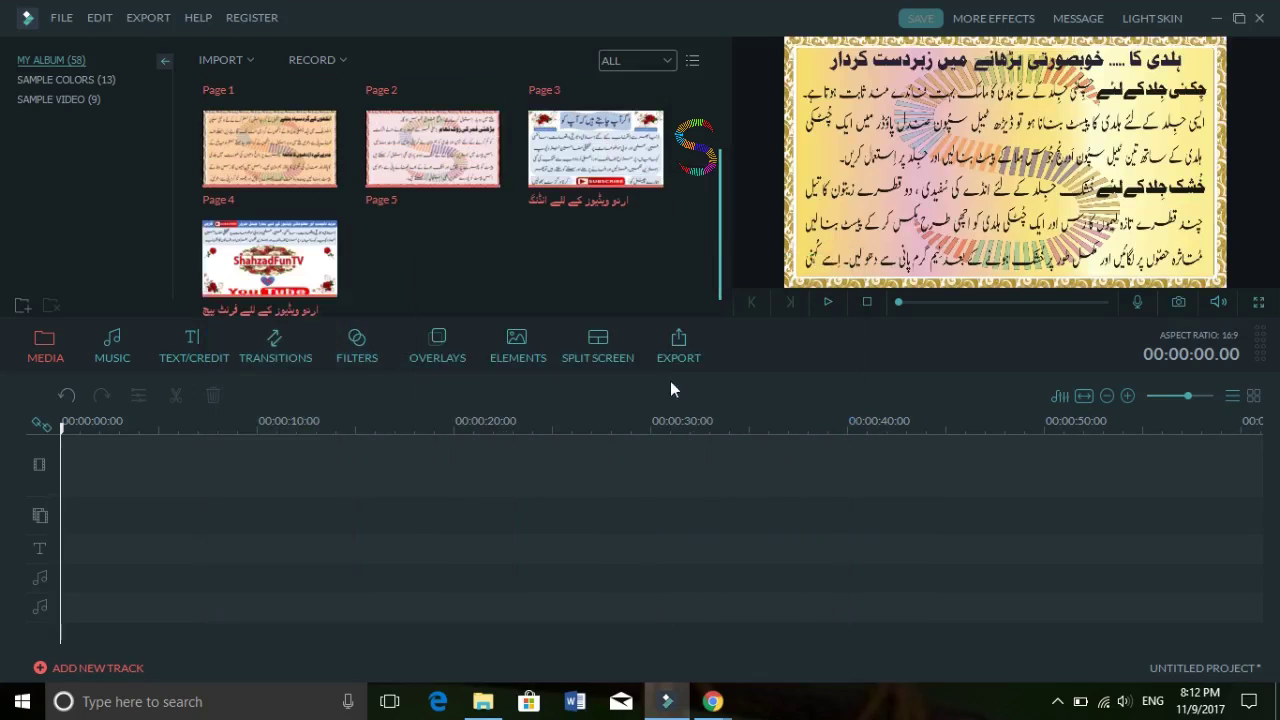
Place all seven imported images on the video track and select the Page 4 clip
{"action": "left_click_drag", "start_coordinate": [275, 364], "coordinate": [524, 506]}
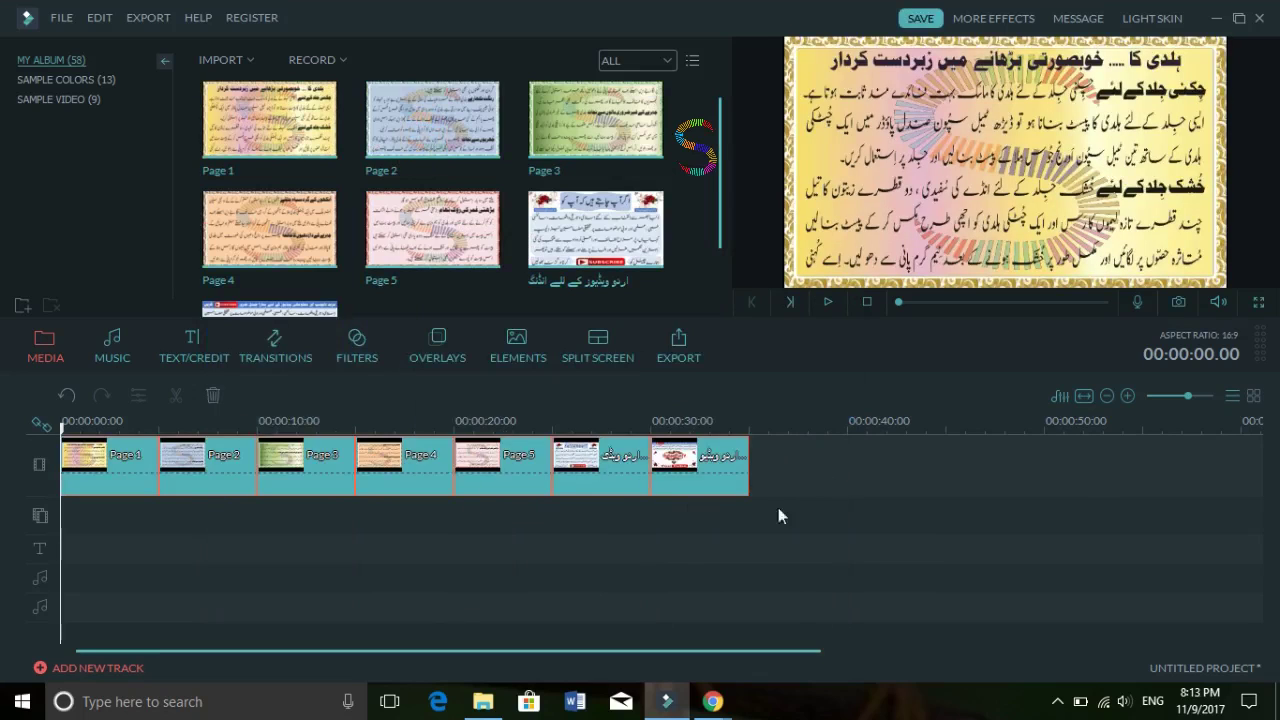
{"action": "left_click", "coordinate": [440, 605]}
{"action": "left_click", "coordinate": [407, 484]}
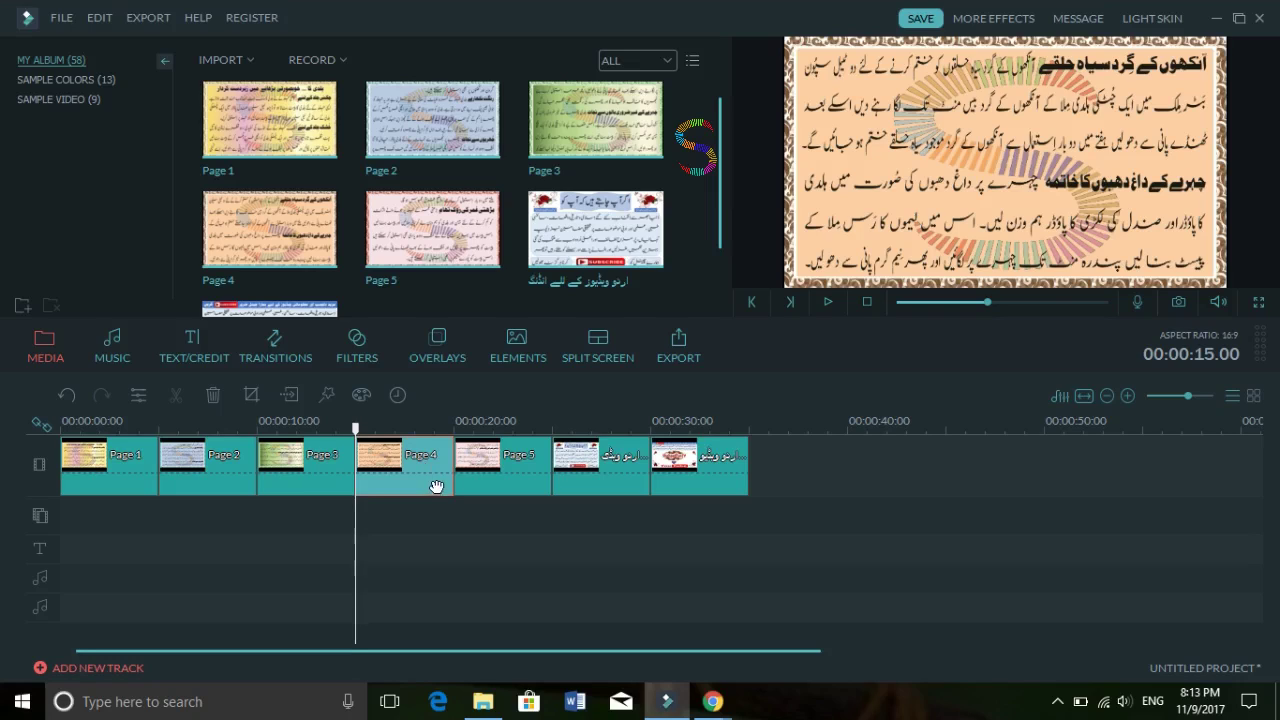
Show the overlay effects library and move the Page 2 clip behind Page 3 on the video track
{"action": "left_click", "coordinate": [445, 342]}
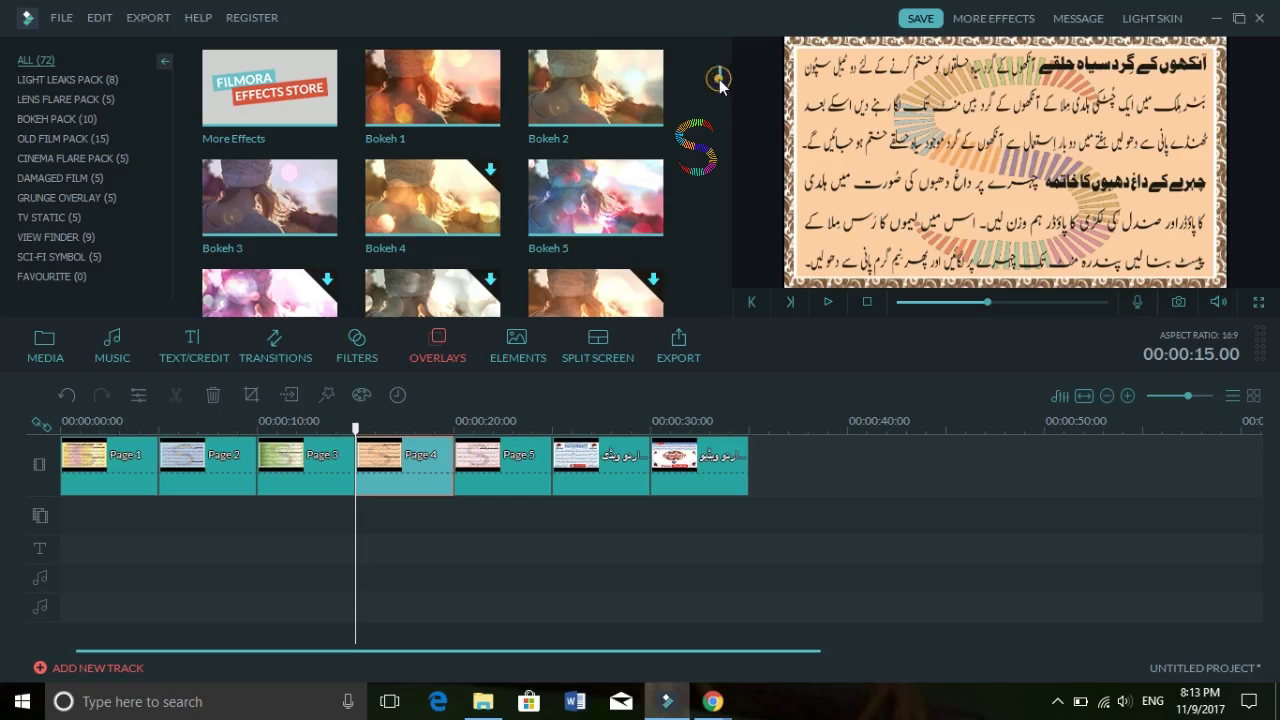
{"action": "mouse_move", "coordinate": [722, 79]}
{"action": "left_mouse_down"}
{"action": "mouse_move", "coordinate": [733, 133]}
{"action": "mouse_move", "coordinate": [725, 78]}
{"action": "left_mouse_up"}
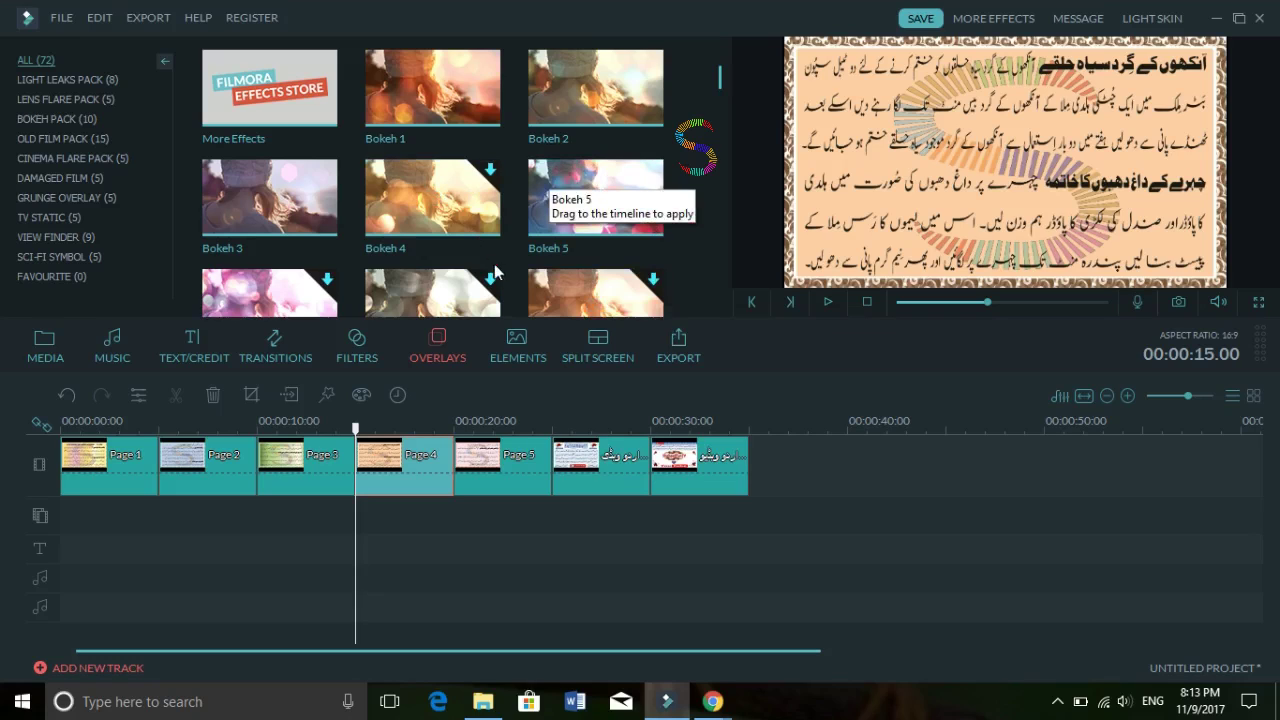
{"action": "left_click", "coordinate": [197, 481]}
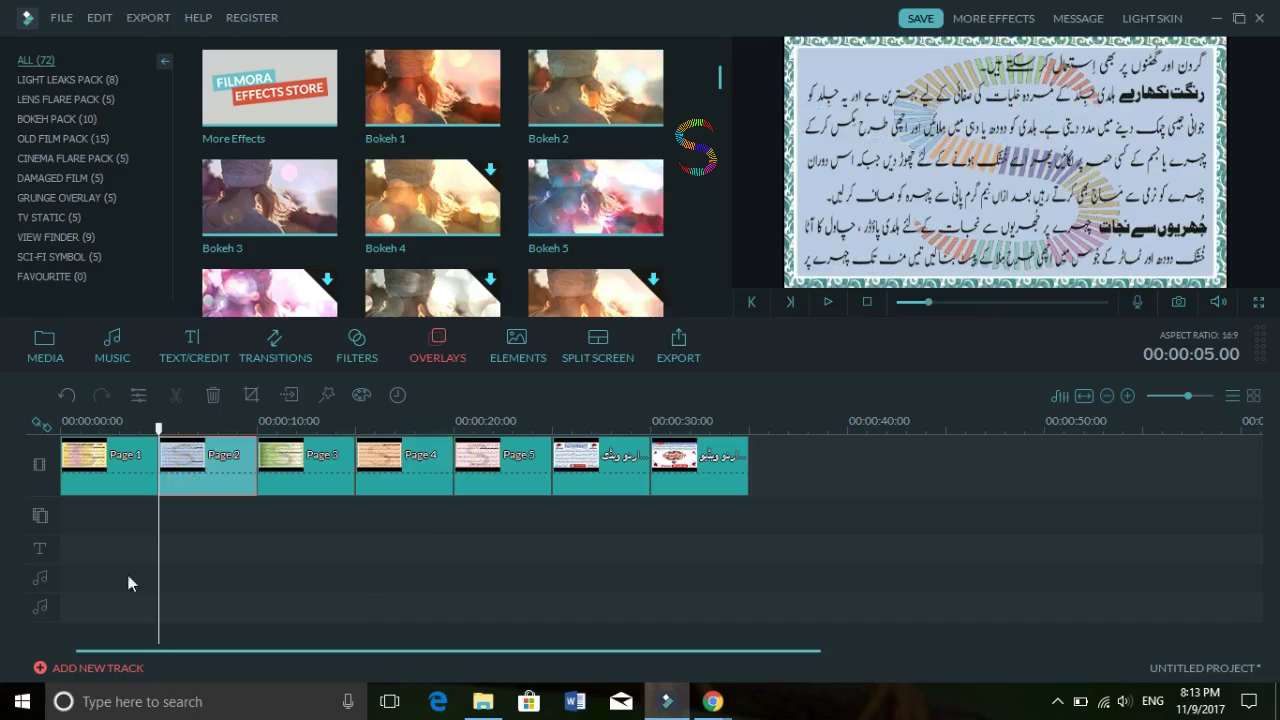
{"action": "left_click_drag", "start_coordinate": [165, 490], "coordinate": [310, 465]}
Add the Bokeh 1 overlay over the Page 3 clip, starting at 00:00:05.00
{"action": "left_click", "coordinate": [210, 455]}
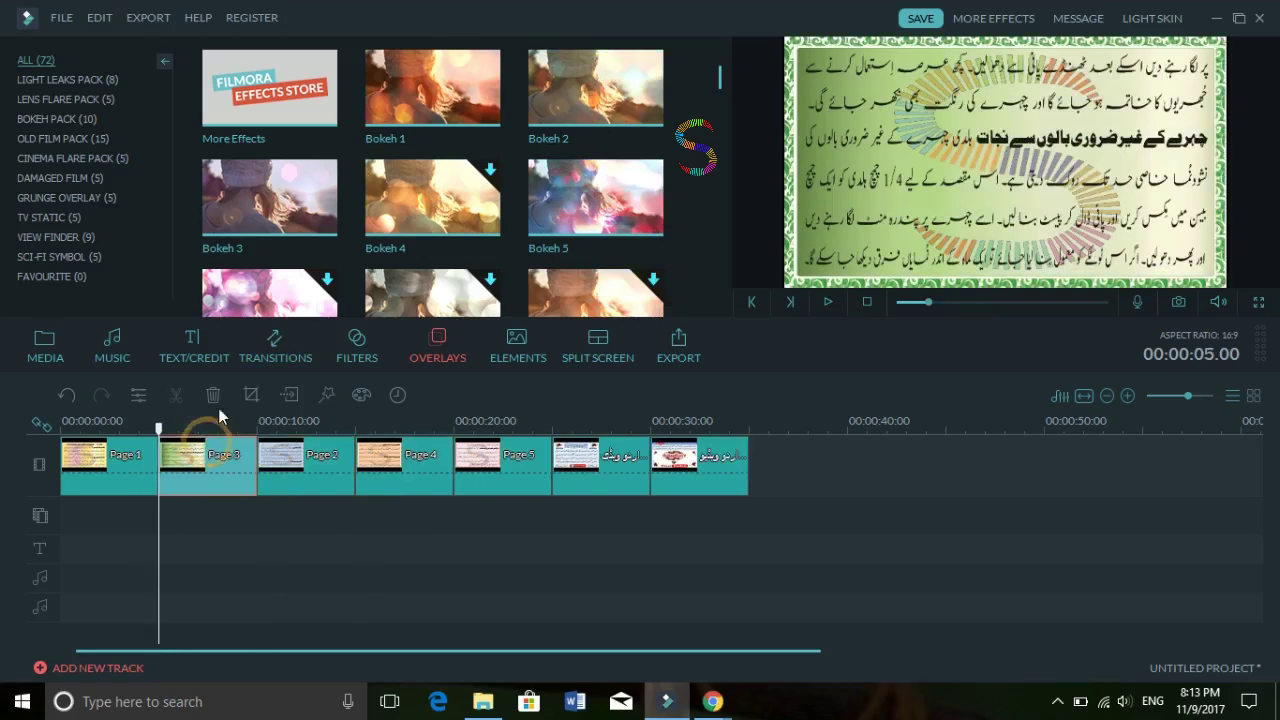
{"action": "left_click", "coordinate": [432, 92]}
{"action": "left_click", "coordinate": [432, 90]}
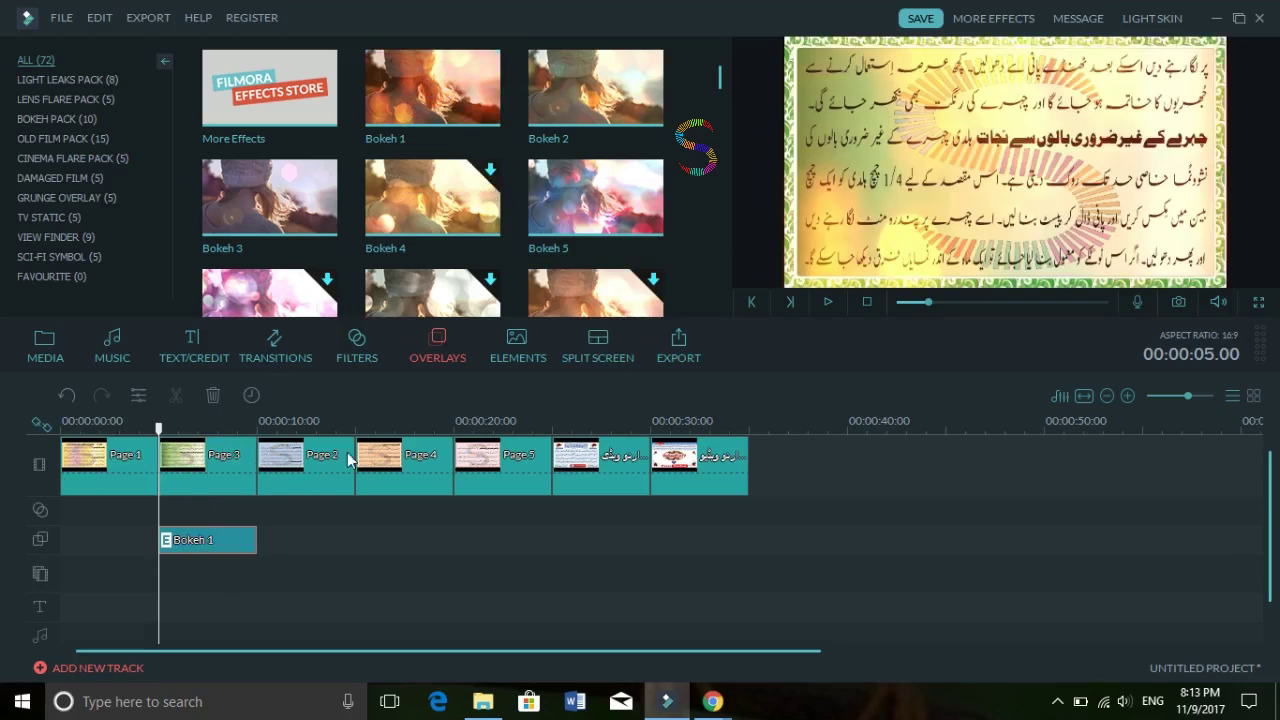
Preview the Bokeh 1 overlay on the Page 3 clip in the player and in full screen, pausing at 00:00:13.01
{"action": "left_click", "coordinate": [827, 302]}
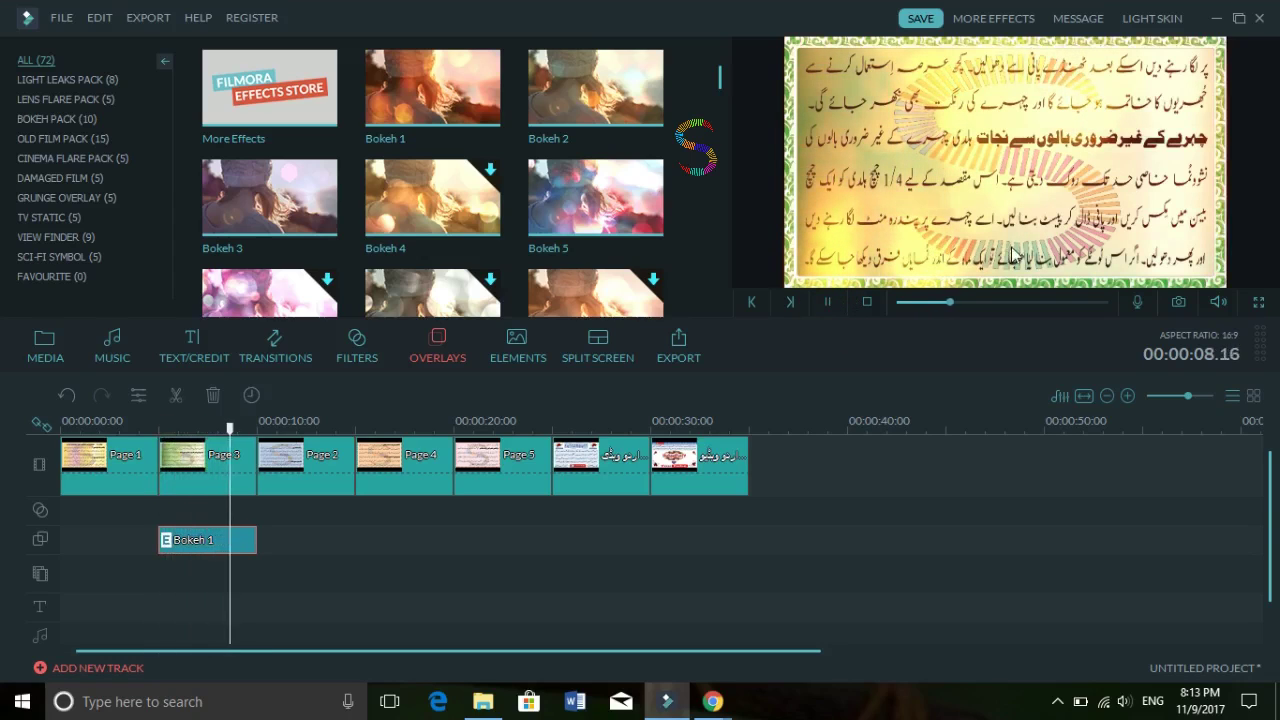
{"action": "left_click", "coordinate": [828, 301]}
{"action": "left_click_drag", "start_coordinate": [253, 430], "coordinate": [154, 428]}
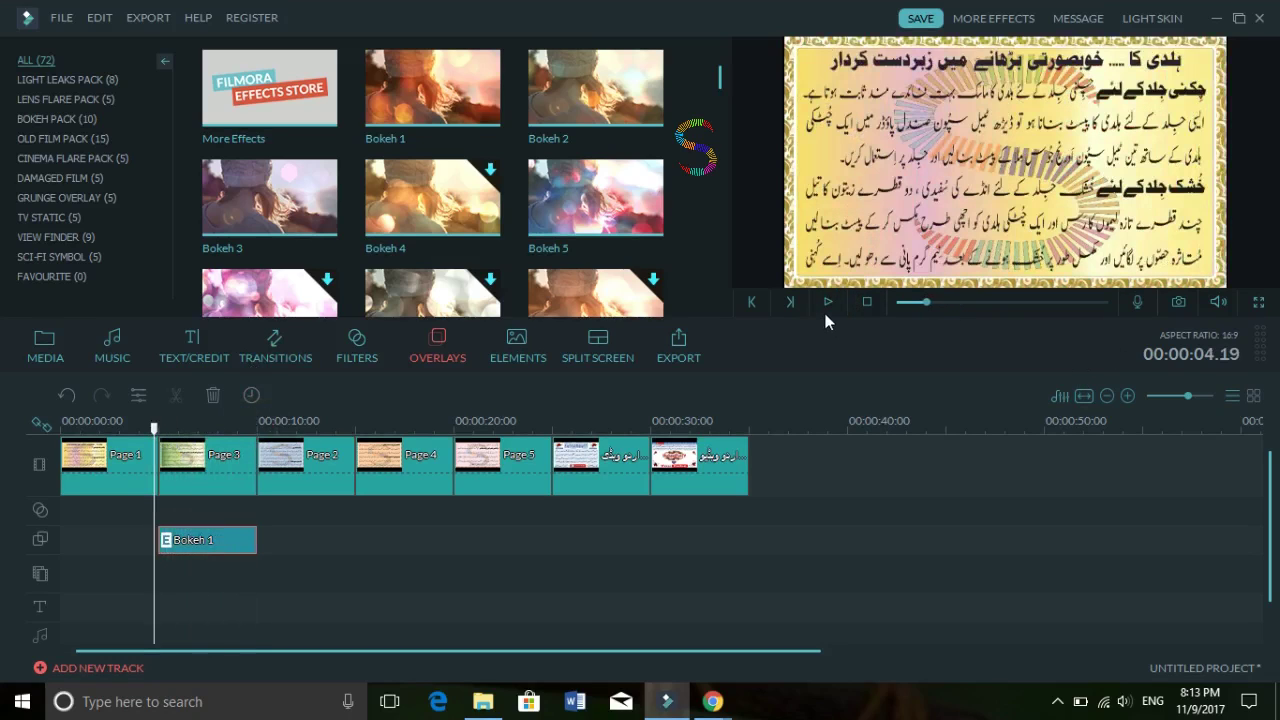
{"action": "left_click", "coordinate": [1259, 301]}
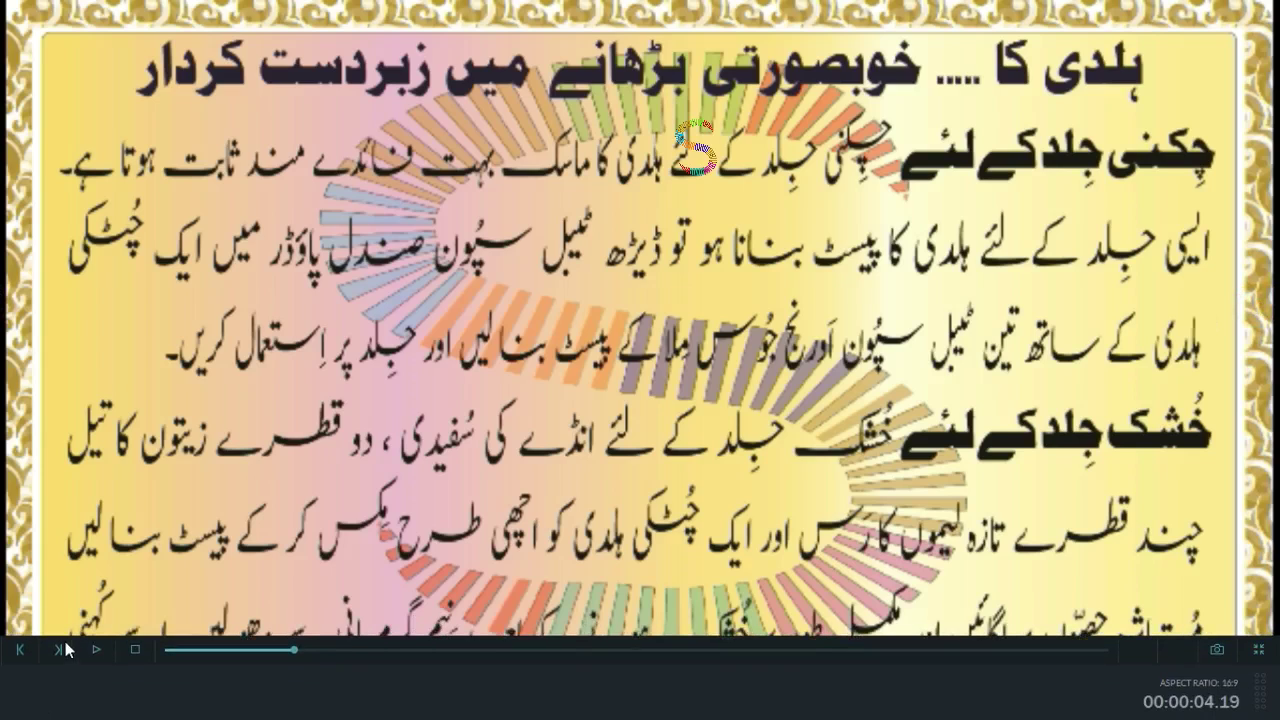
{"action": "left_click", "coordinate": [96, 650]}
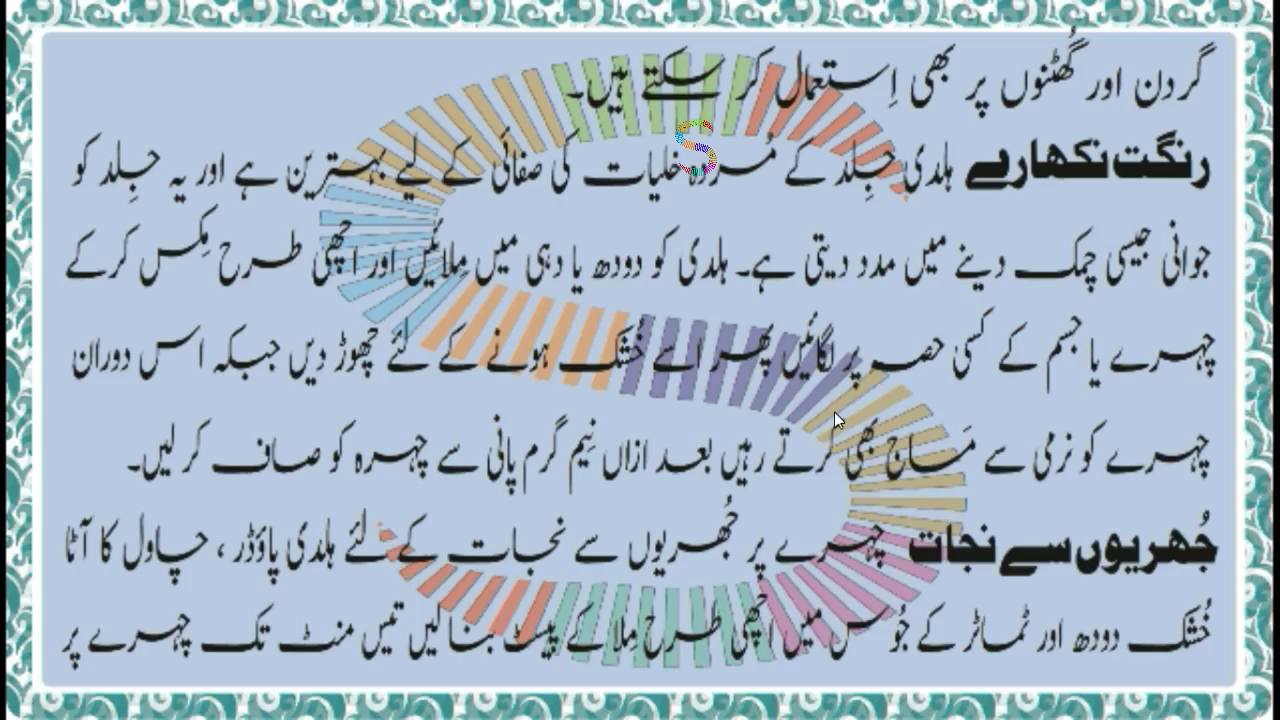
{"action": "key", "text": "Escape"}
{"action": "left_click", "coordinate": [834, 412]}
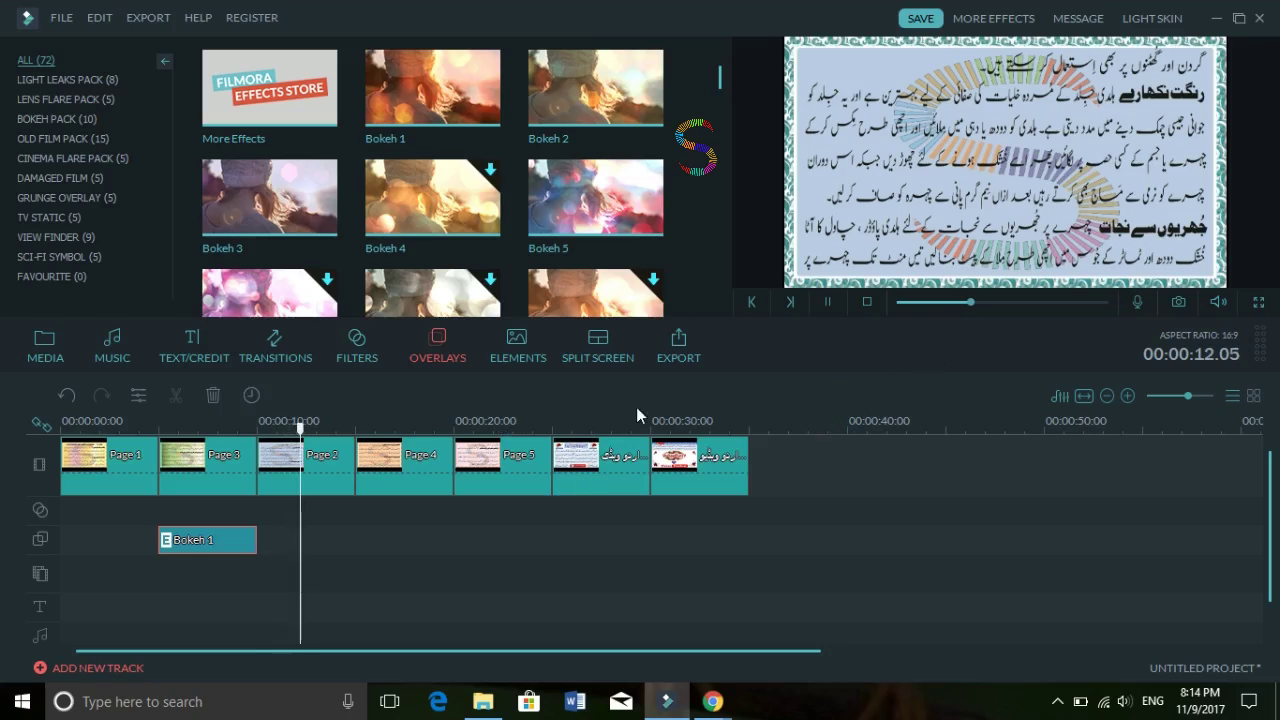
{"action": "left_click", "coordinate": [827, 302]}
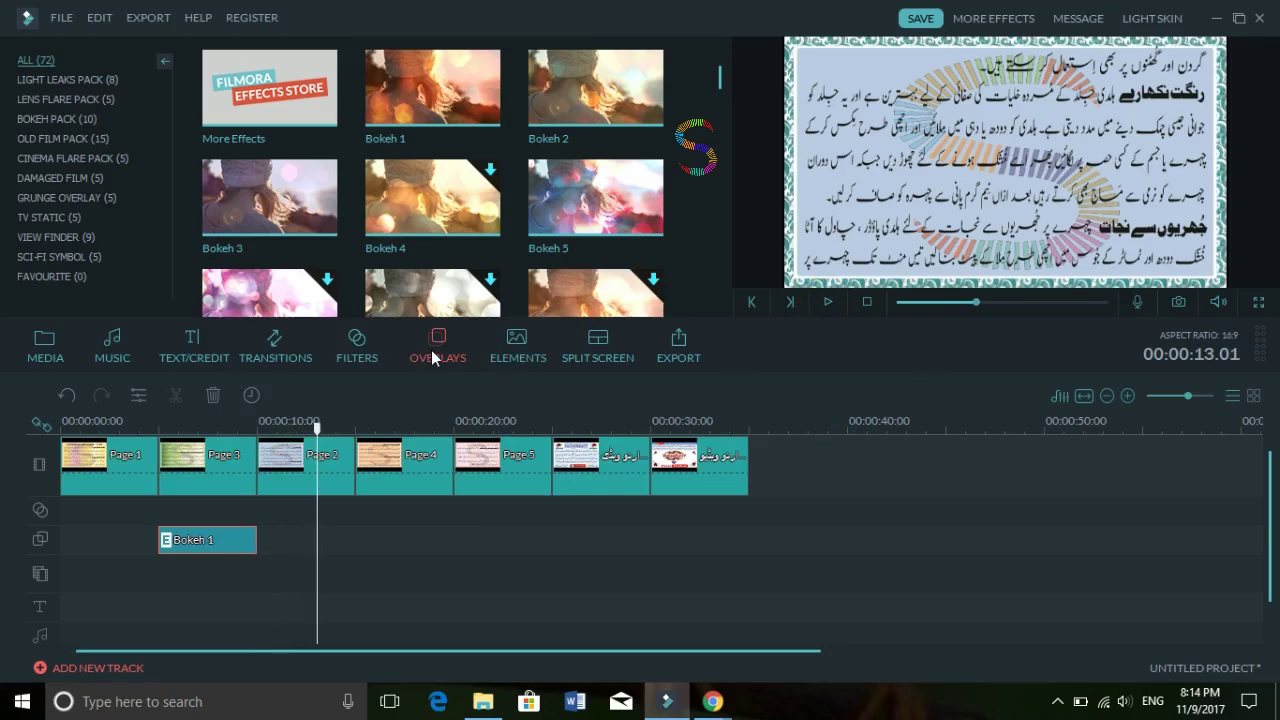
Download the Bokeh 4 overlay and add it to the timeline at 00:00:13.01
{"action": "left_click", "coordinate": [433, 197]}
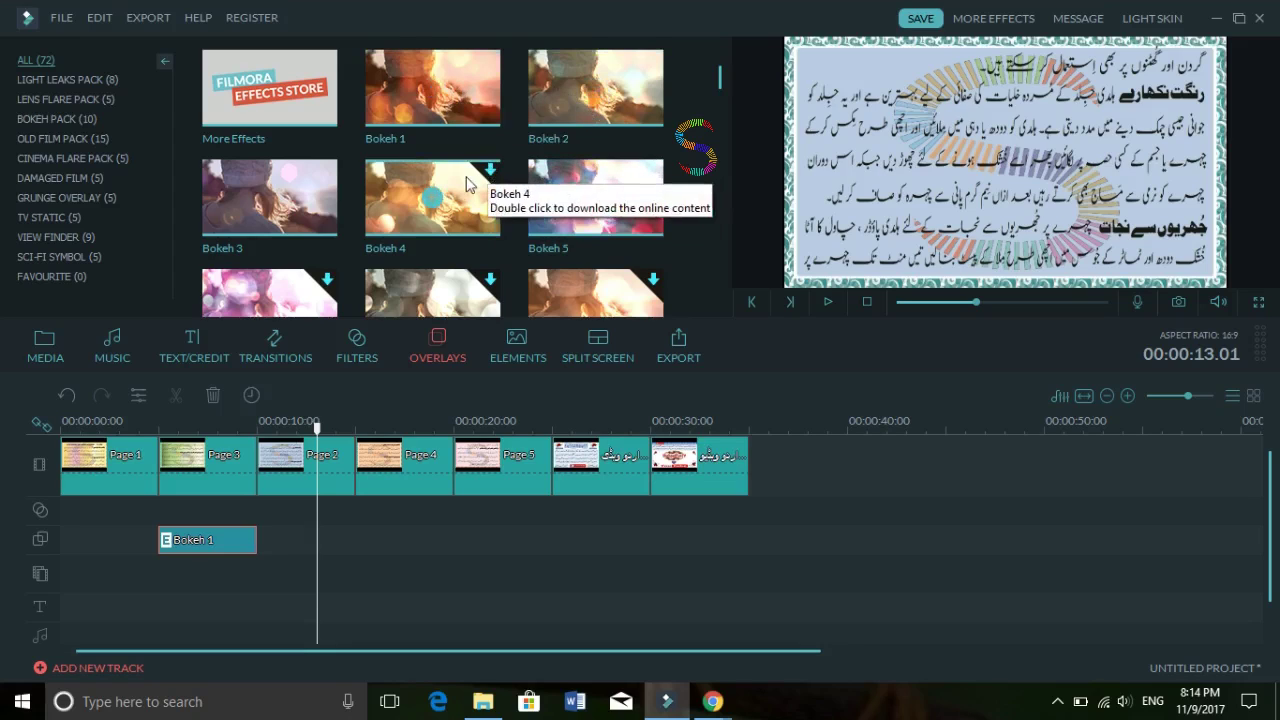
{"action": "left_click", "coordinate": [437, 200]}
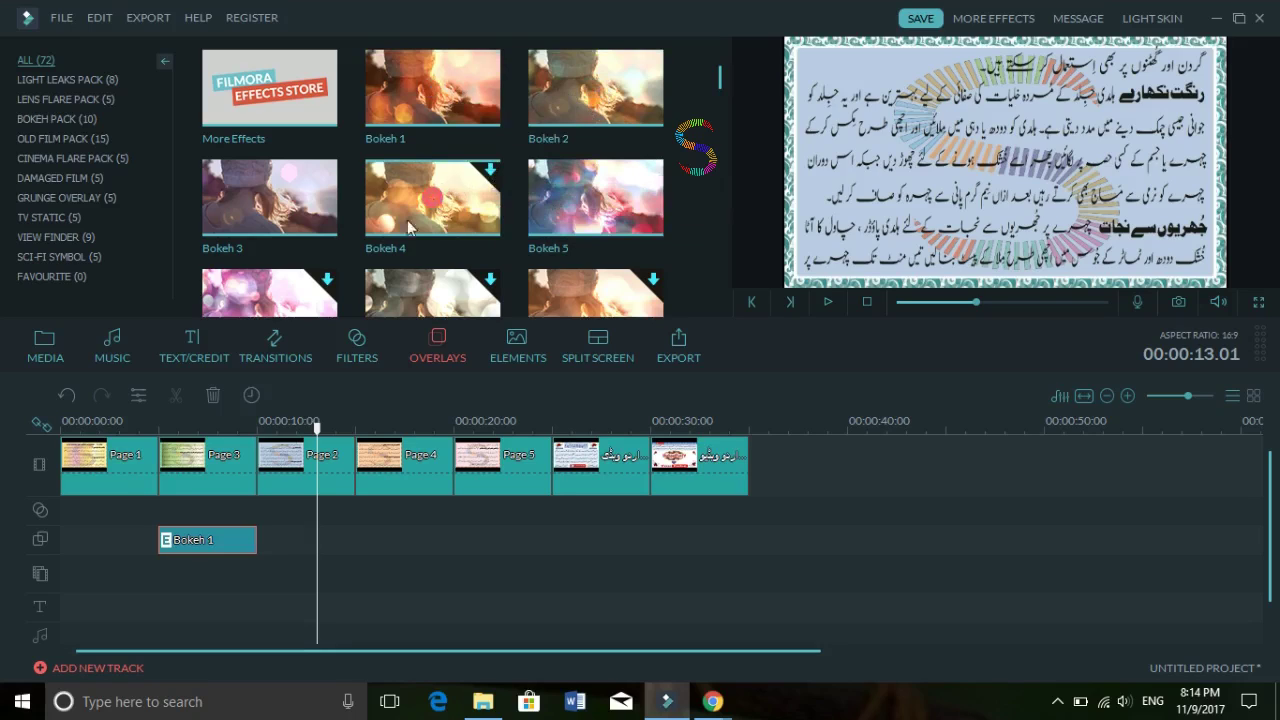
{"action": "left_click", "coordinate": [433, 197]}
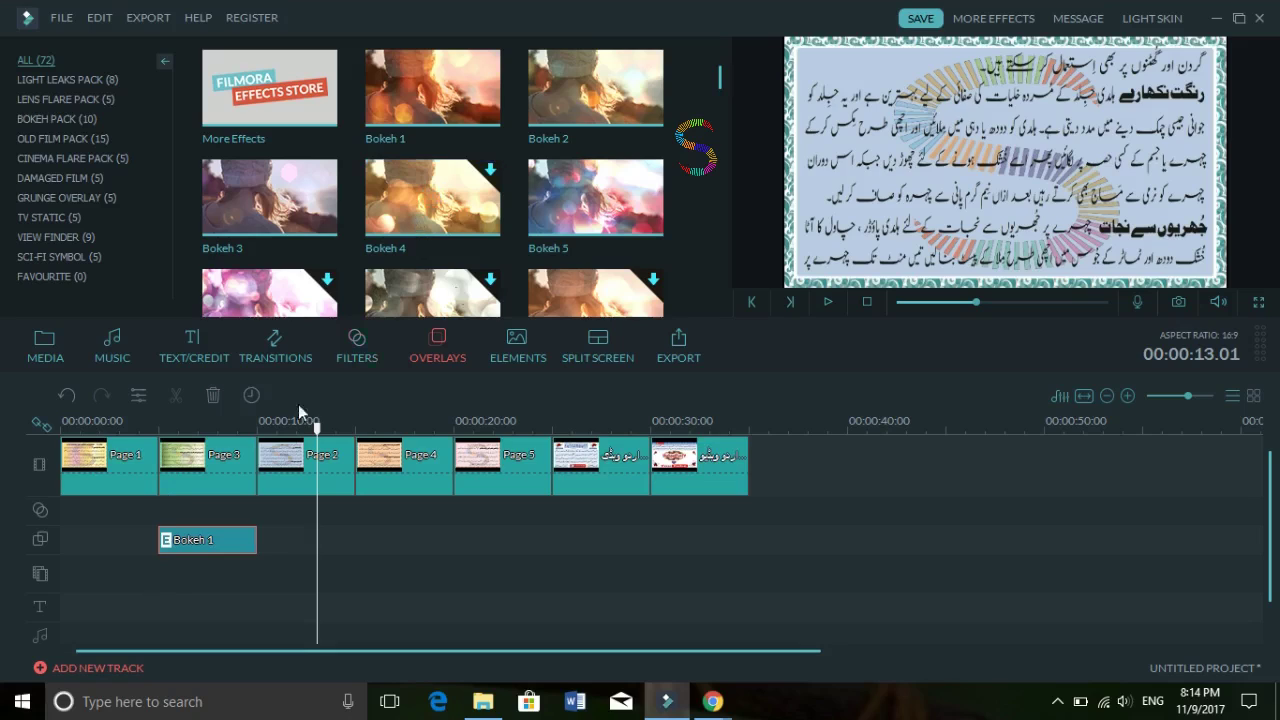
{"action": "double_click", "coordinate": [495, 175]}
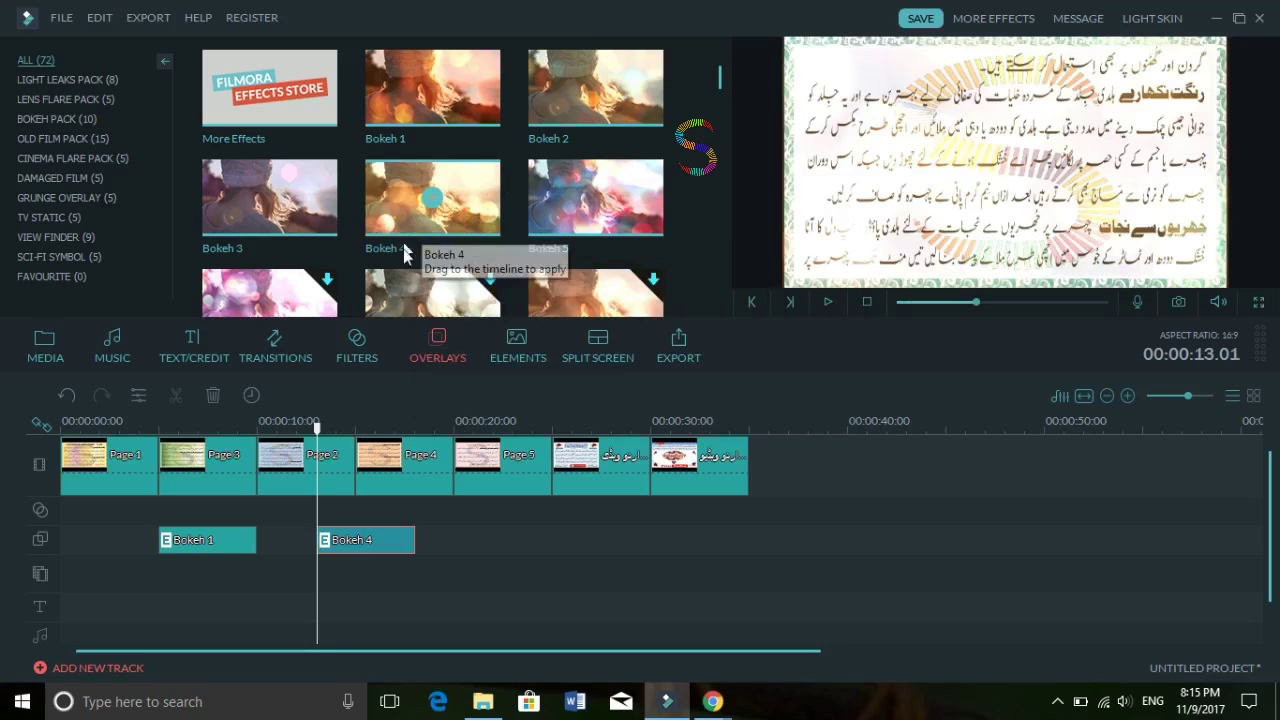
Play through the Bokeh 4 overlay and add the Damaged Film 3 overlay at 00:00:19.03
{"action": "left_click", "coordinate": [829, 302]}
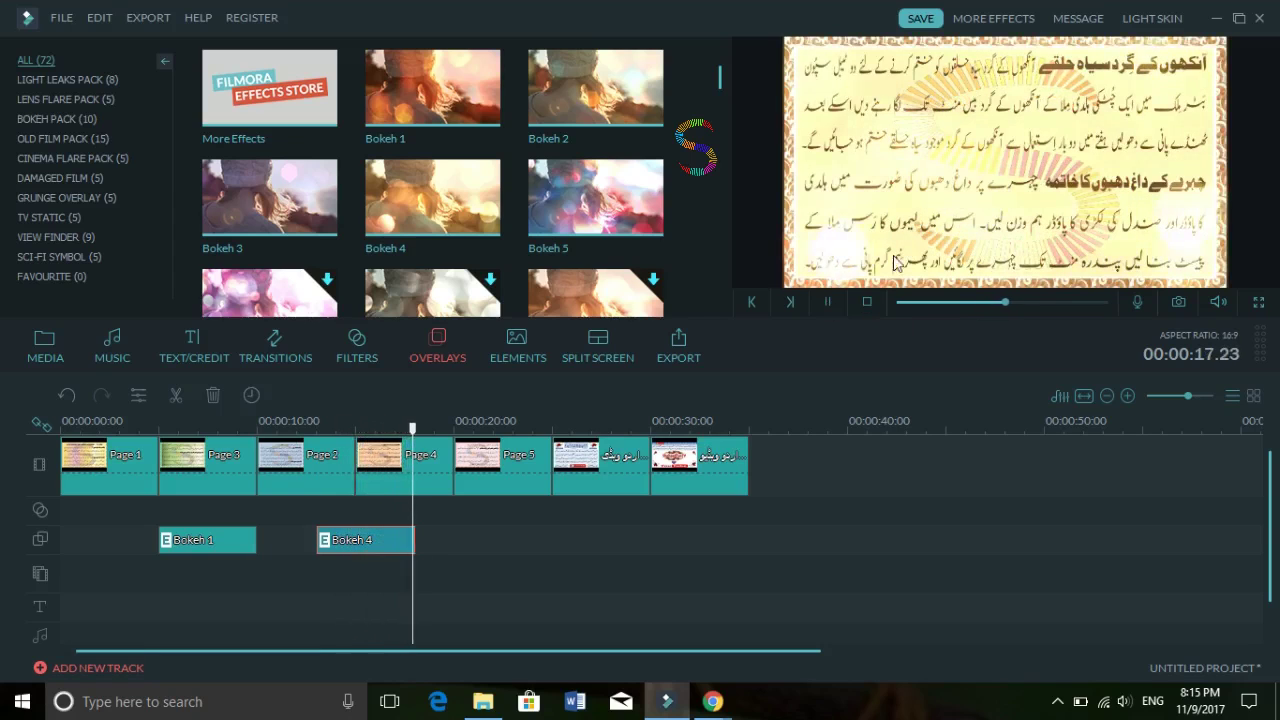
{"action": "left_click", "coordinate": [829, 303]}
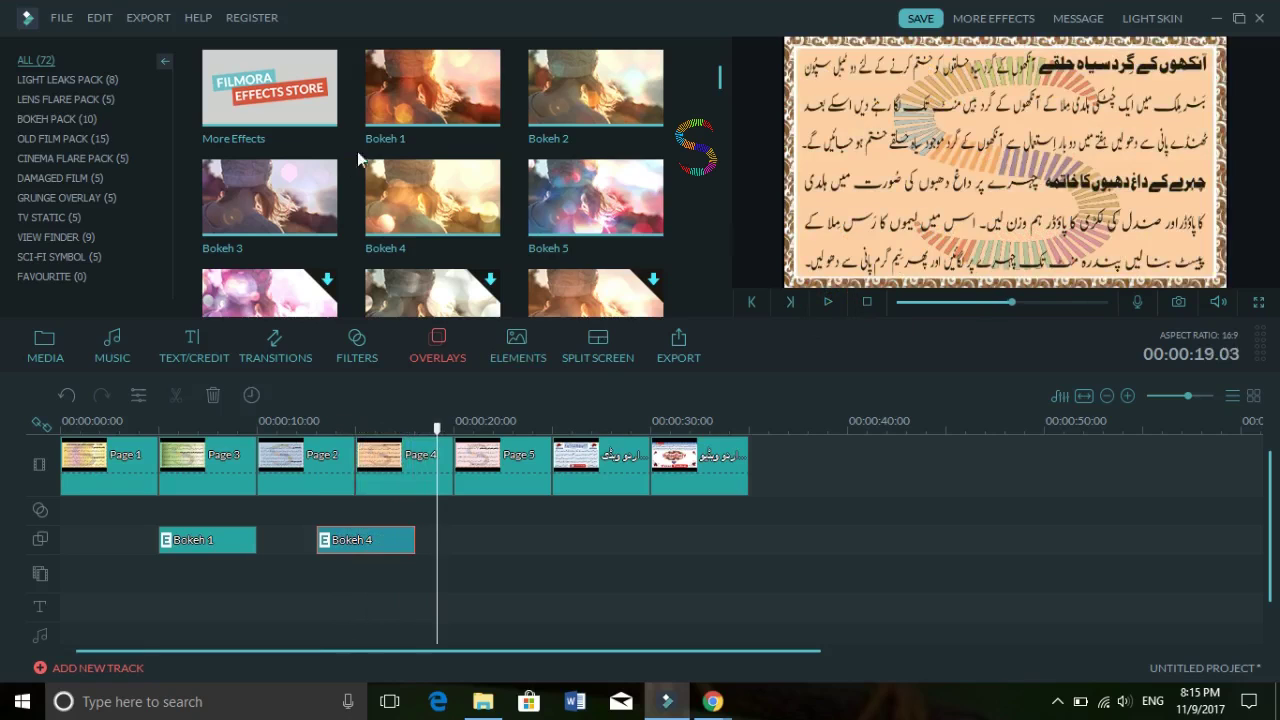
{"action": "left_click_drag", "start_coordinate": [718, 85], "coordinate": [720, 113]}
{"action": "scroll", "coordinate": [430, 115], "scroll_direction": "down", "scroll_amount": 5}
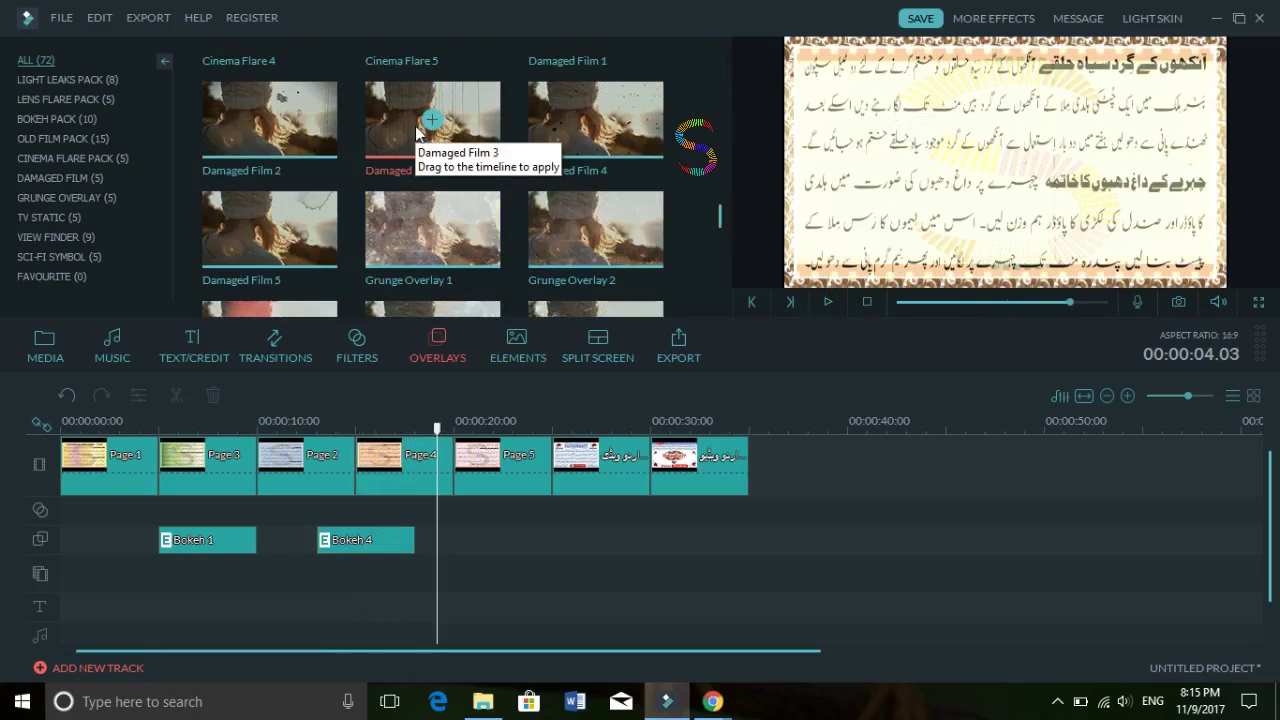
{"action": "left_click", "coordinate": [431, 121]}
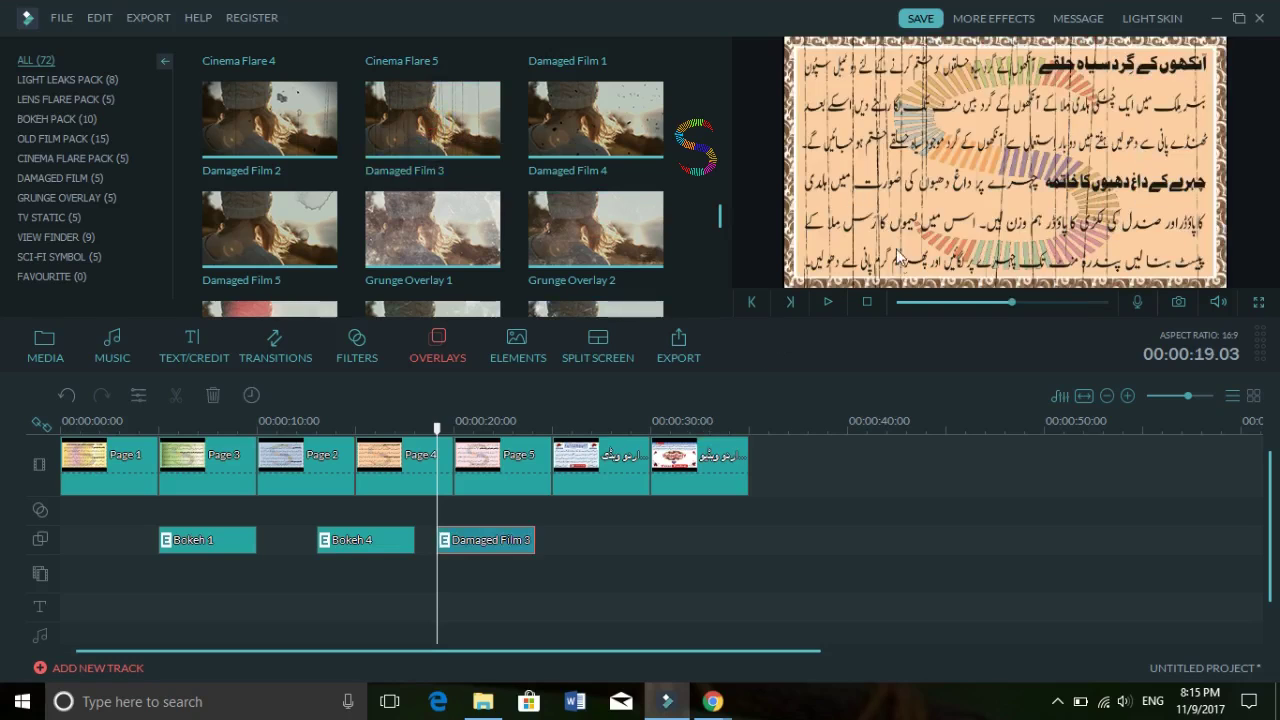
Play through the Damaged Film 3 overlay and add the View Finder 1 overlay at 00:00:24.15
{"action": "left_click", "coordinate": [829, 300]}
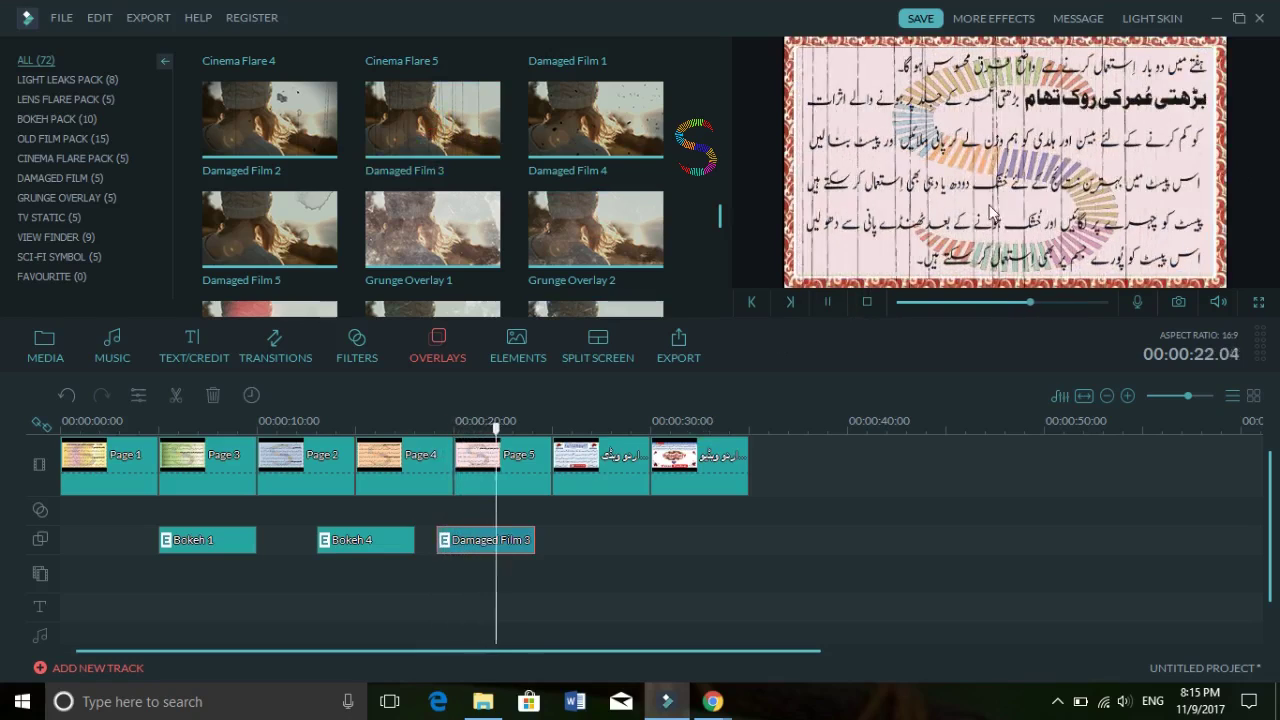
{"action": "left_click", "coordinate": [834, 305]}
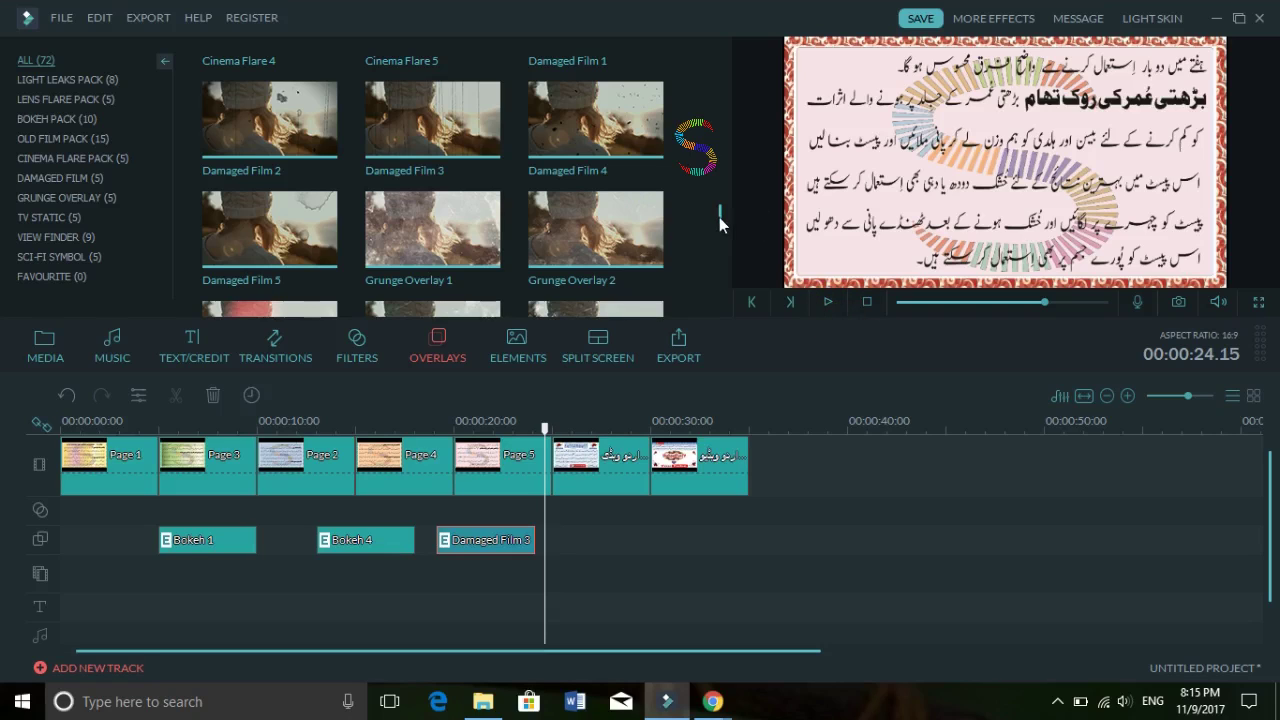
{"action": "left_click_drag", "start_coordinate": [720, 216], "coordinate": [732, 244]}
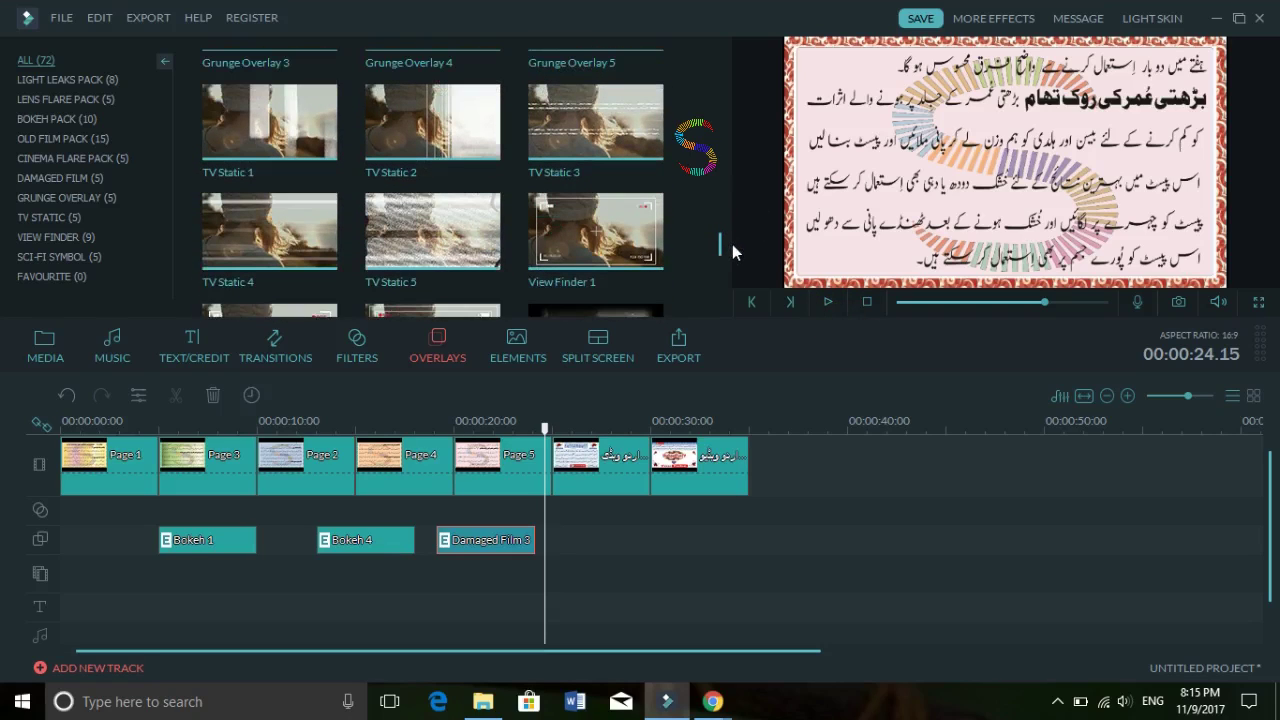
{"action": "left_click", "coordinate": [597, 229]}
{"action": "left_click", "coordinate": [593, 233]}
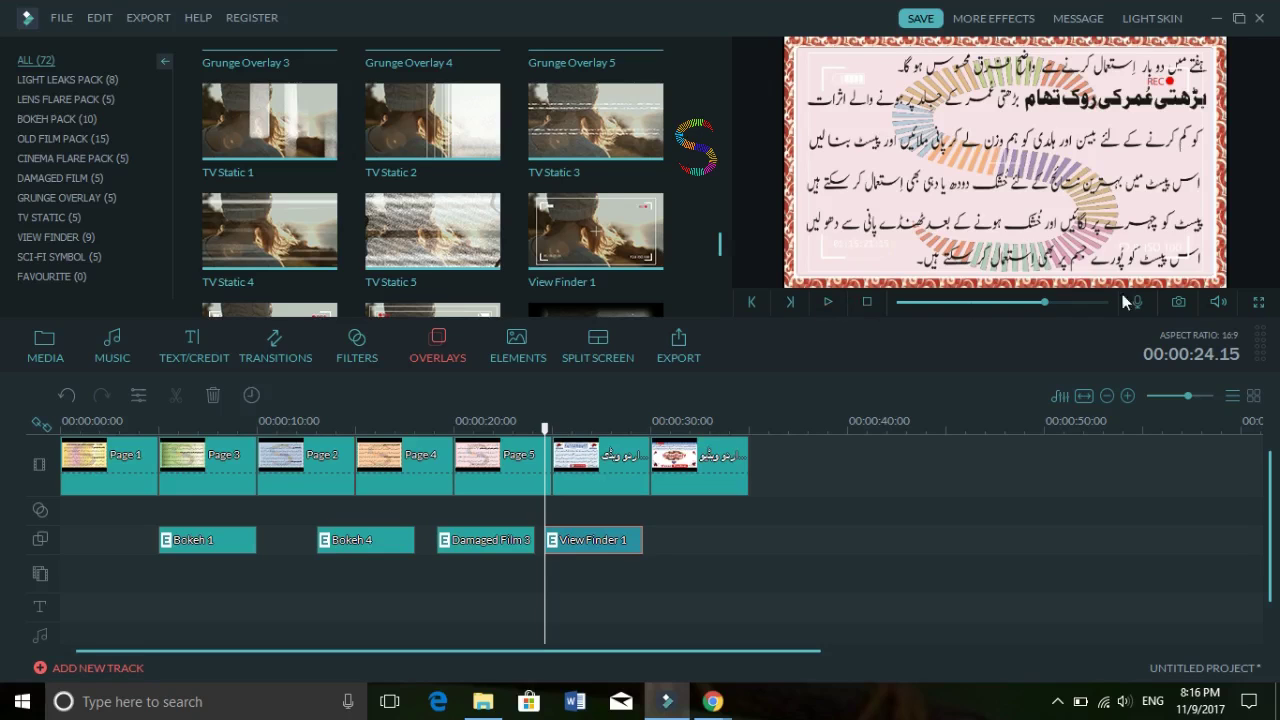
Preview the View Finder 1 overlay in full screen and return to the editor
{"action": "left_click", "coordinate": [1258, 304]}
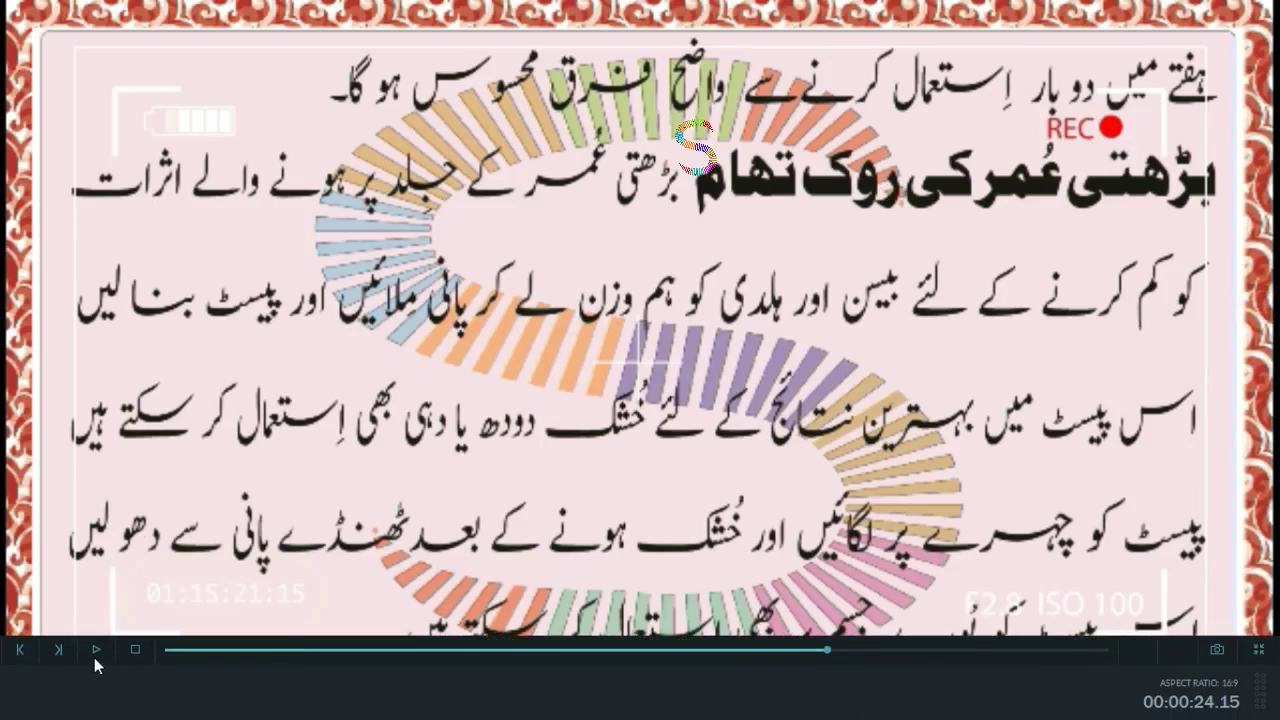
{"action": "left_click", "coordinate": [93, 648]}
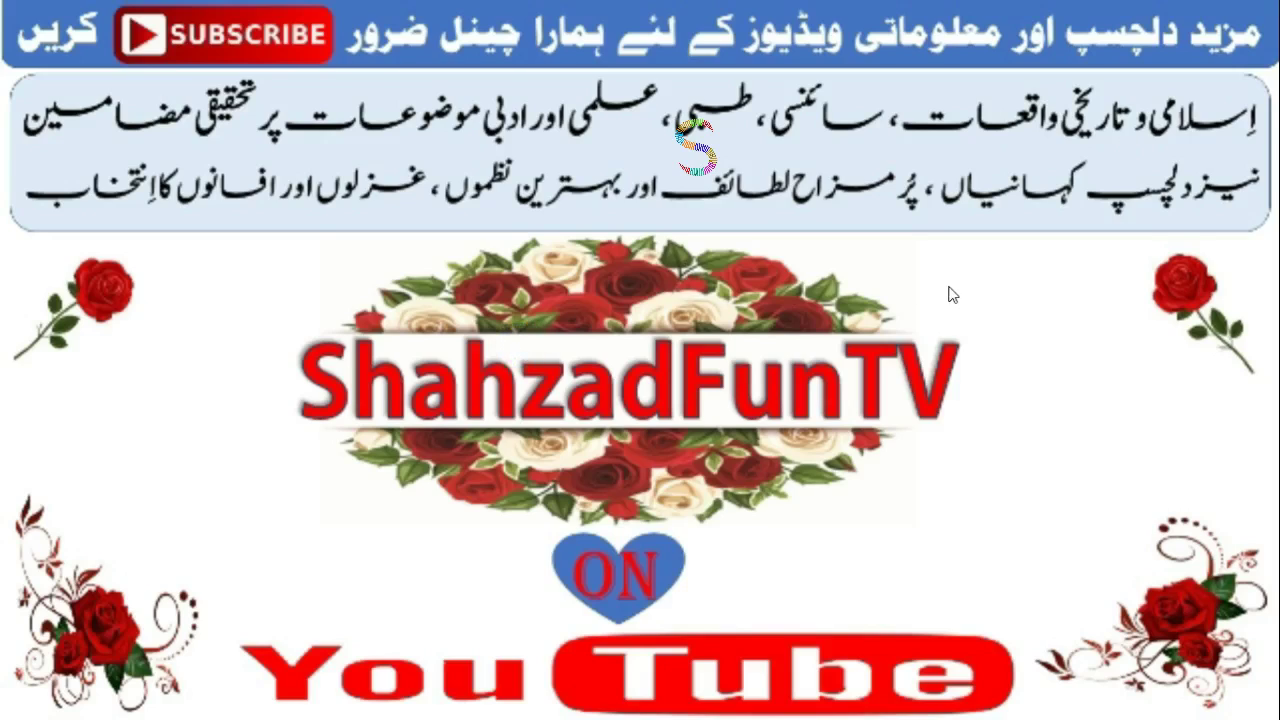
{"action": "key", "text": "Escape"}
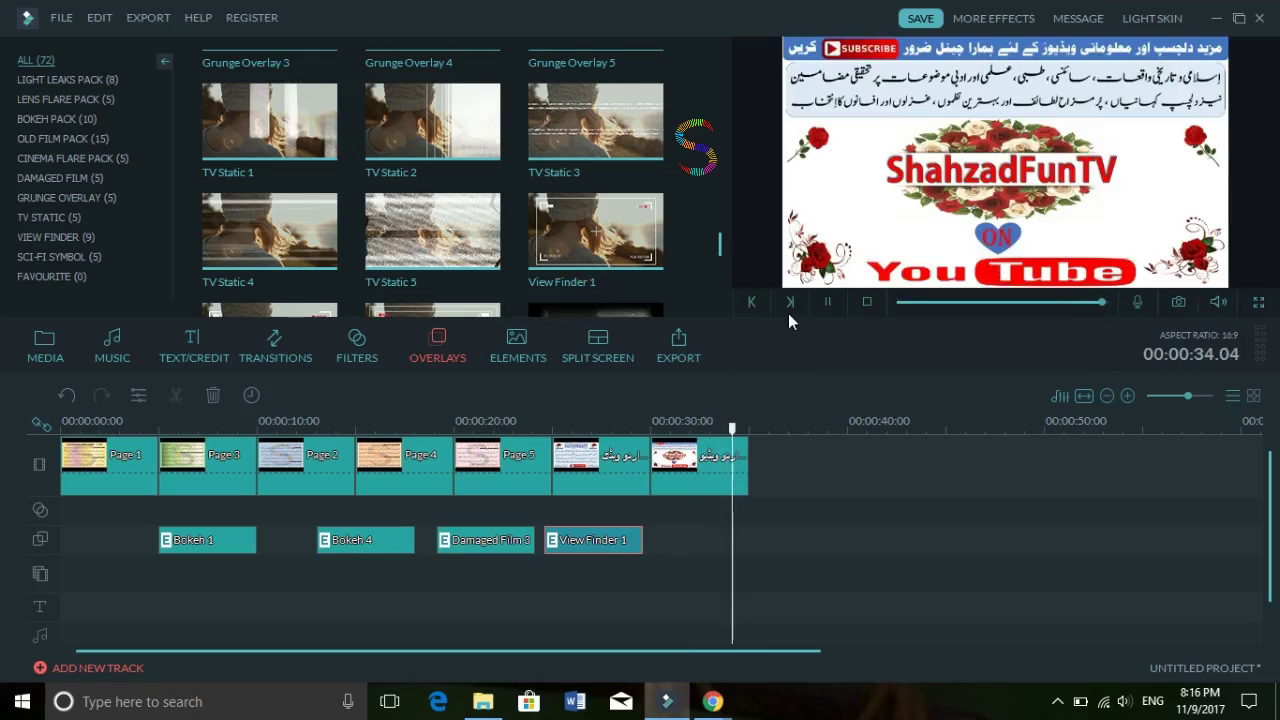
Check the View Finder 1 overlay's settings and try an Alpha of 91 on the Damaged Film 3 overlay before restoring 100
{"action": "double_click", "coordinate": [588, 541]}
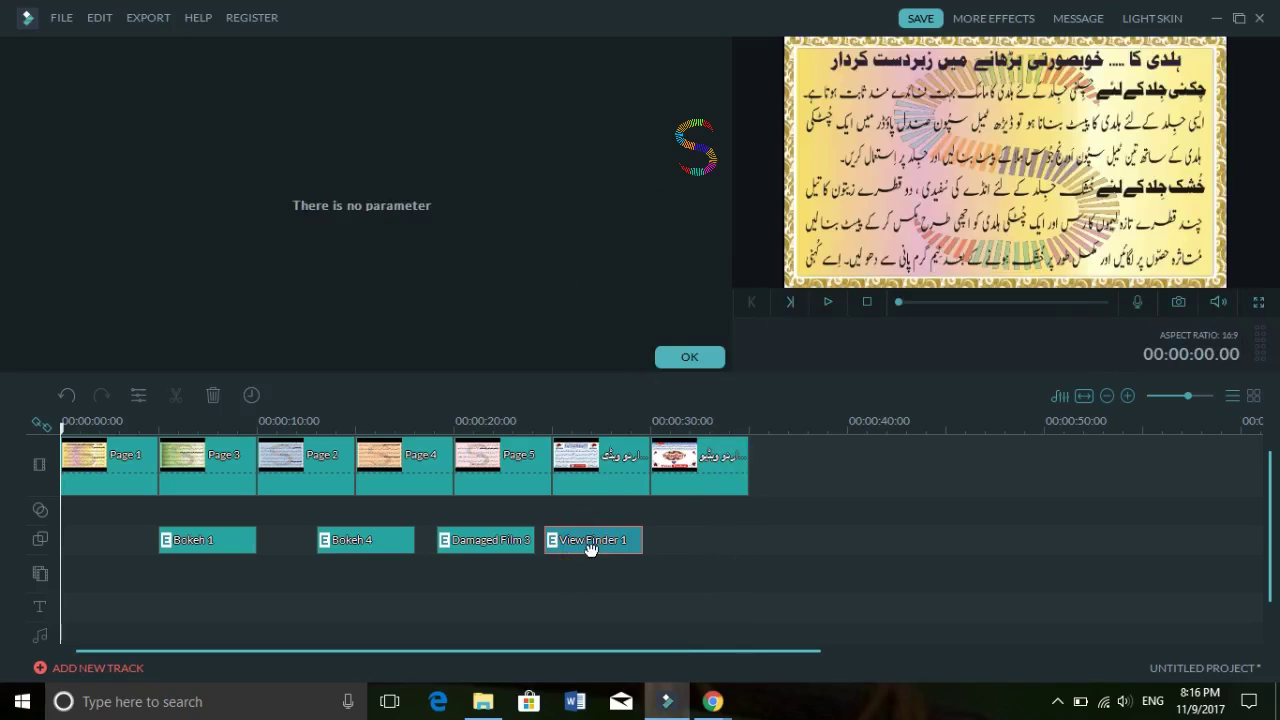
{"action": "left_click", "coordinate": [669, 354]}
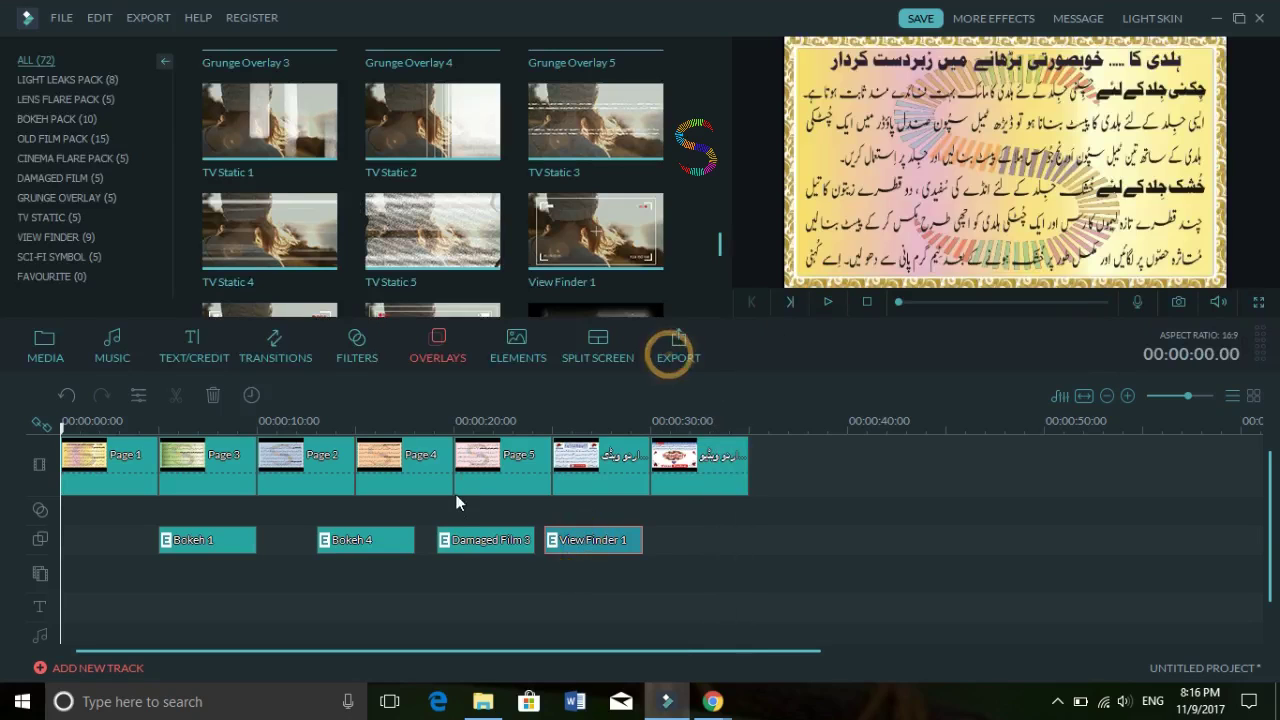
{"action": "double_click", "coordinate": [456, 545]}
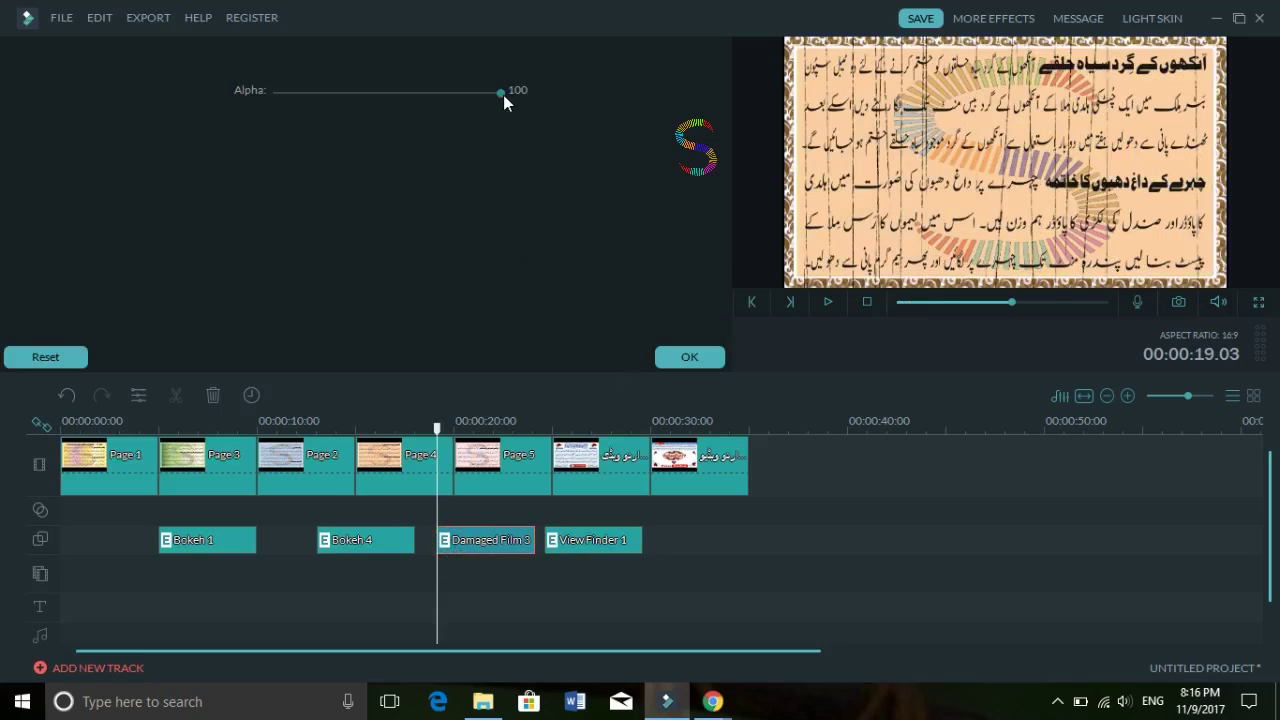
{"action": "mouse_move", "coordinate": [503, 94]}
{"action": "left_mouse_down"}
{"action": "mouse_move", "coordinate": [315, 93]}
{"action": "mouse_move", "coordinate": [480, 93]}
{"action": "left_mouse_up"}
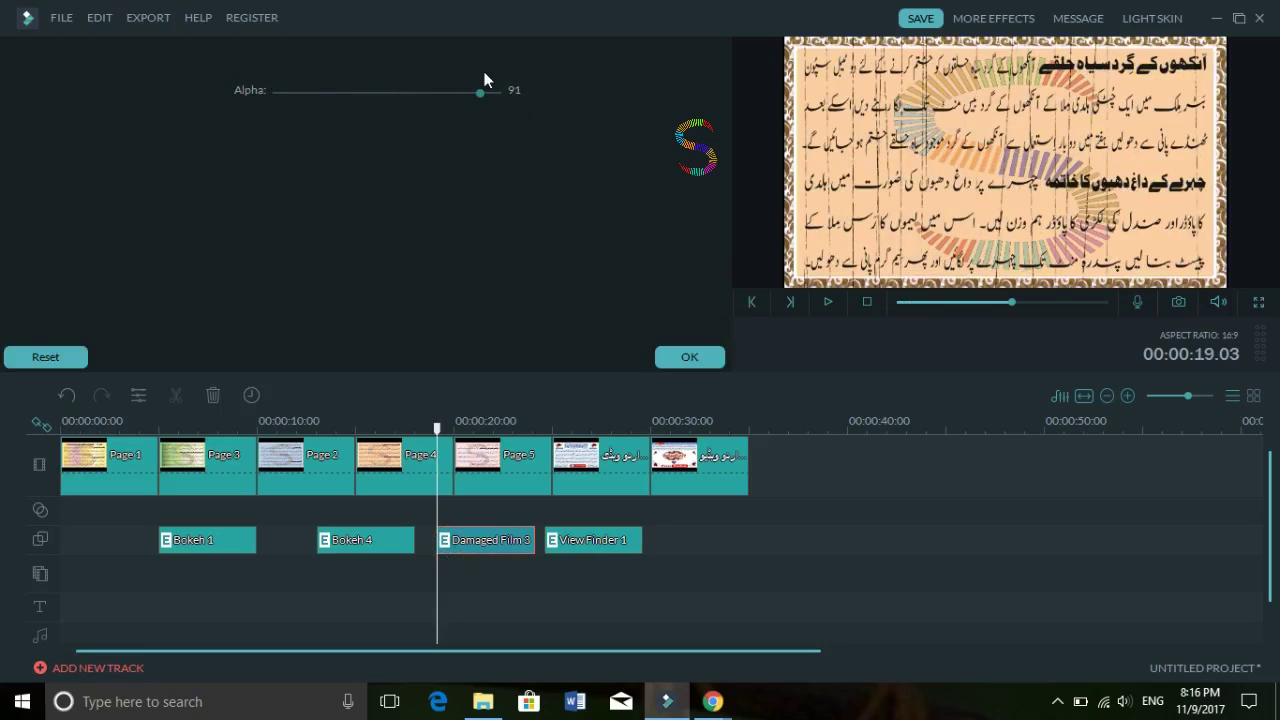
{"action": "left_click_drag", "start_coordinate": [478, 97], "coordinate": [501, 119]}
{"action": "left_click", "coordinate": [700, 357]}
Set the Alpha of the Bokeh 4 overlay to 26
{"action": "double_click", "coordinate": [368, 538]}
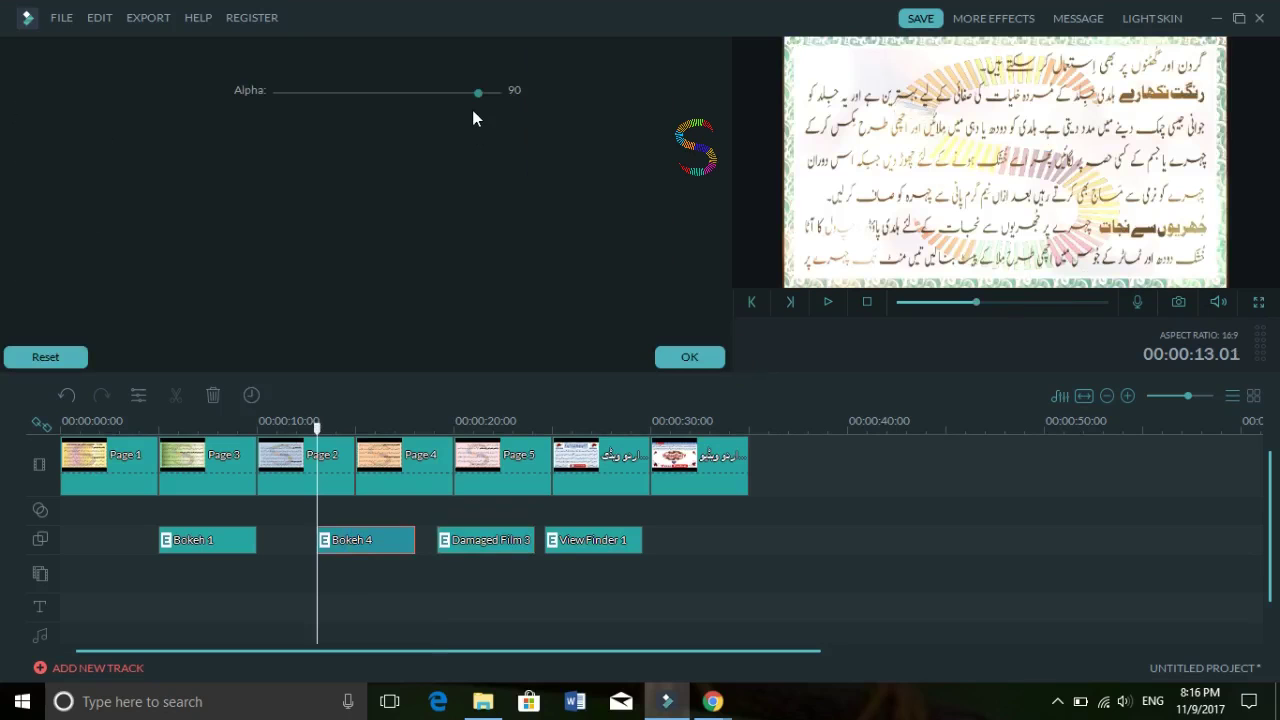
{"action": "left_click_drag", "start_coordinate": [485, 93], "coordinate": [333, 148]}
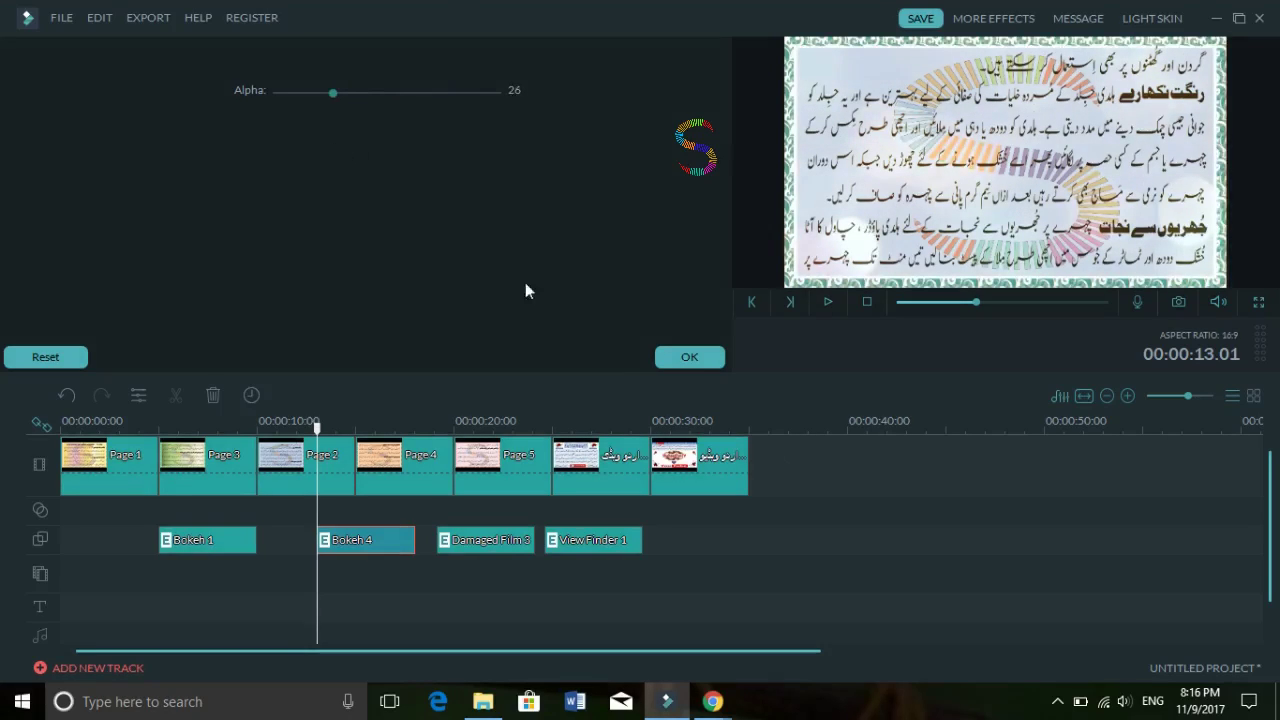
{"action": "left_click", "coordinate": [700, 357]}
Raise the Alpha of the Bokeh 1 overlay to strengthen its effect
{"action": "double_click", "coordinate": [222, 542]}
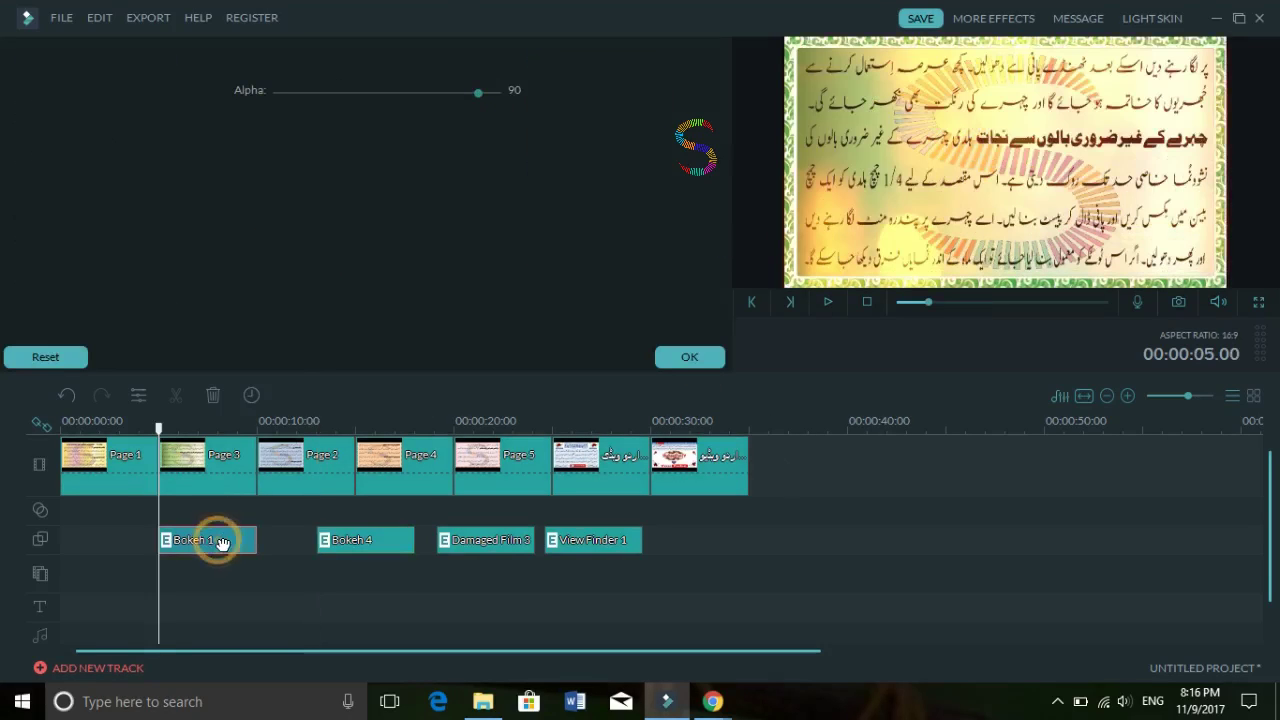
{"action": "left_click_drag", "start_coordinate": [482, 96], "coordinate": [508, 168]}
{"action": "left_click", "coordinate": [688, 358]}
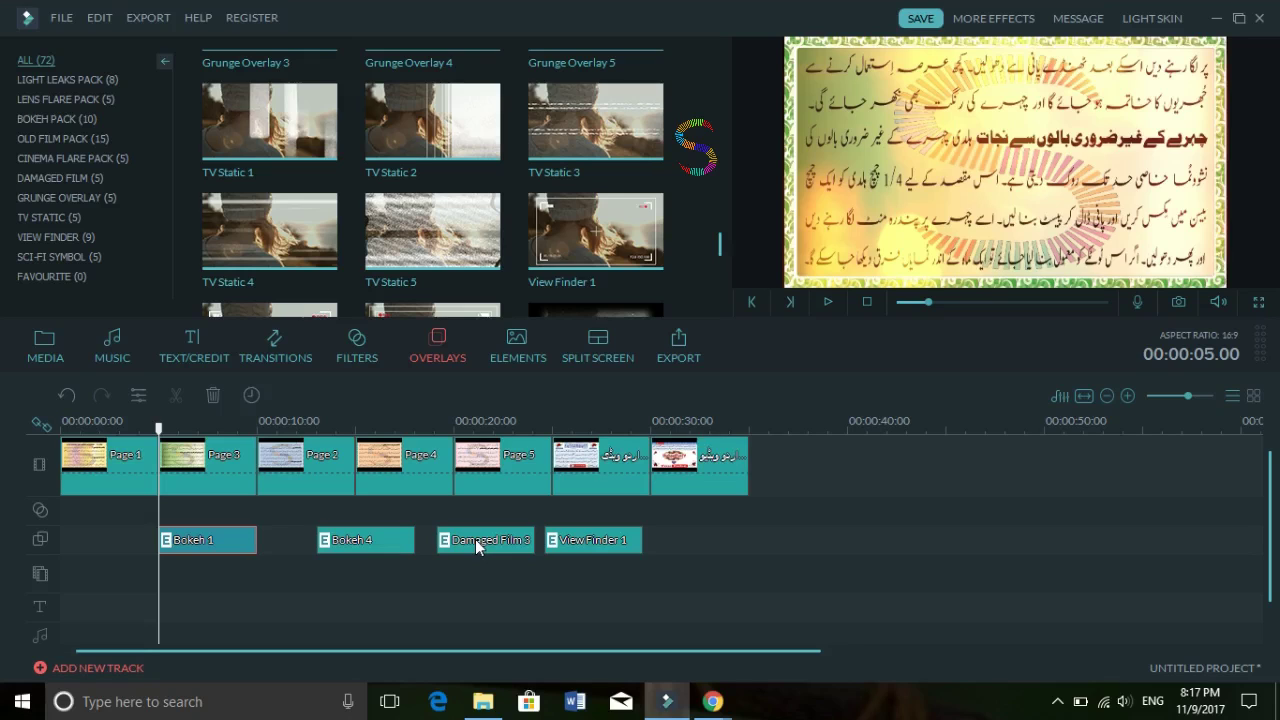
Review the available settings of the View Finder 1 and Damaged Film 3 overlays without changing them
{"action": "double_click", "coordinate": [594, 540]}
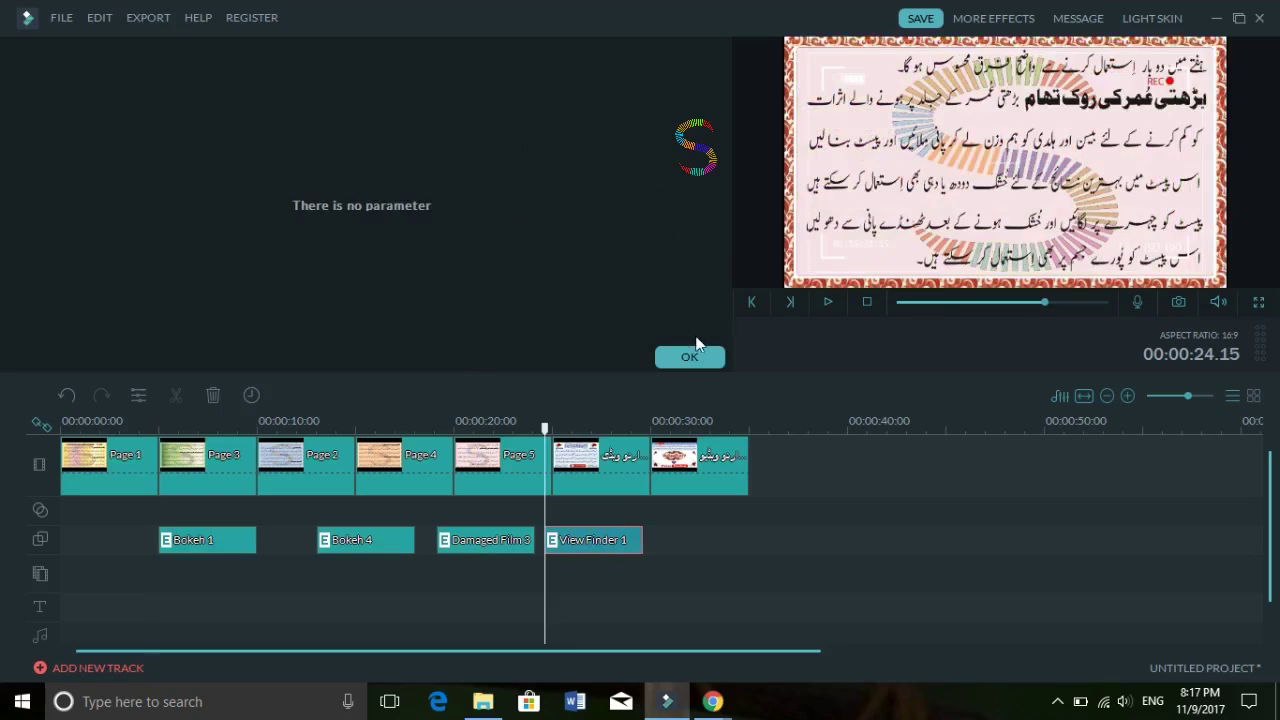
{"action": "left_click", "coordinate": [706, 361]}
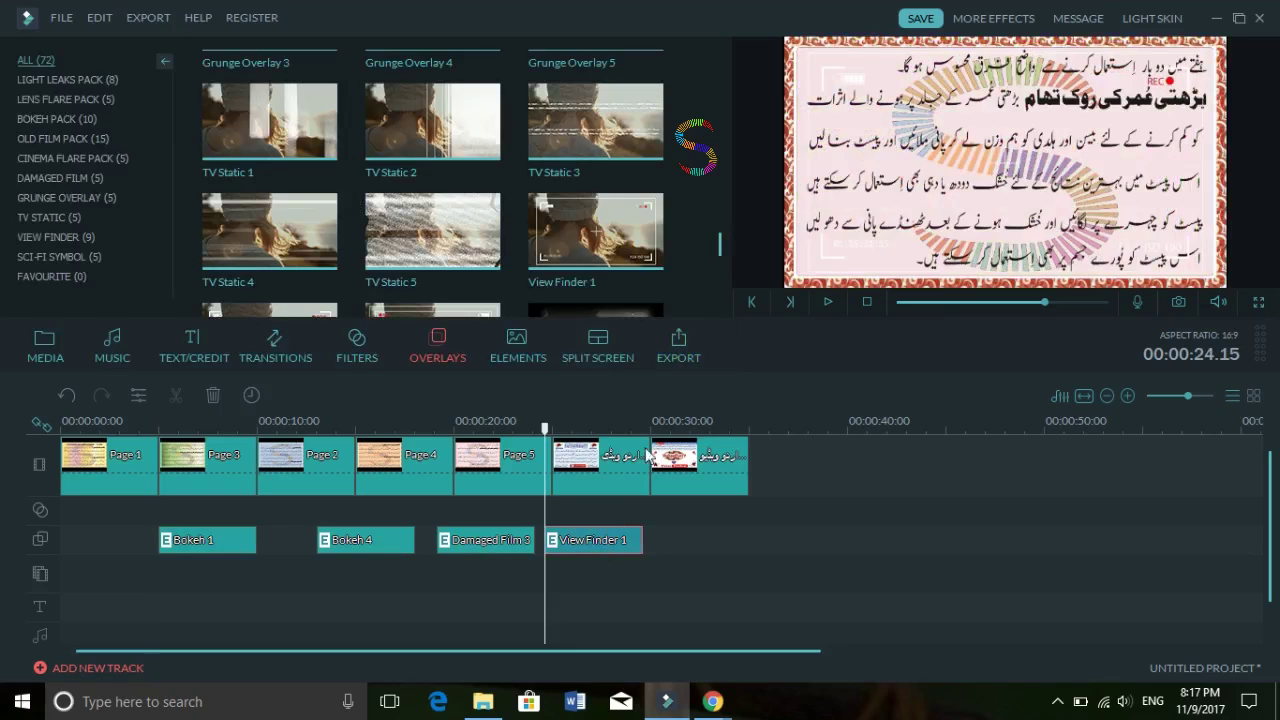
{"action": "left_click", "coordinate": [467, 543]}
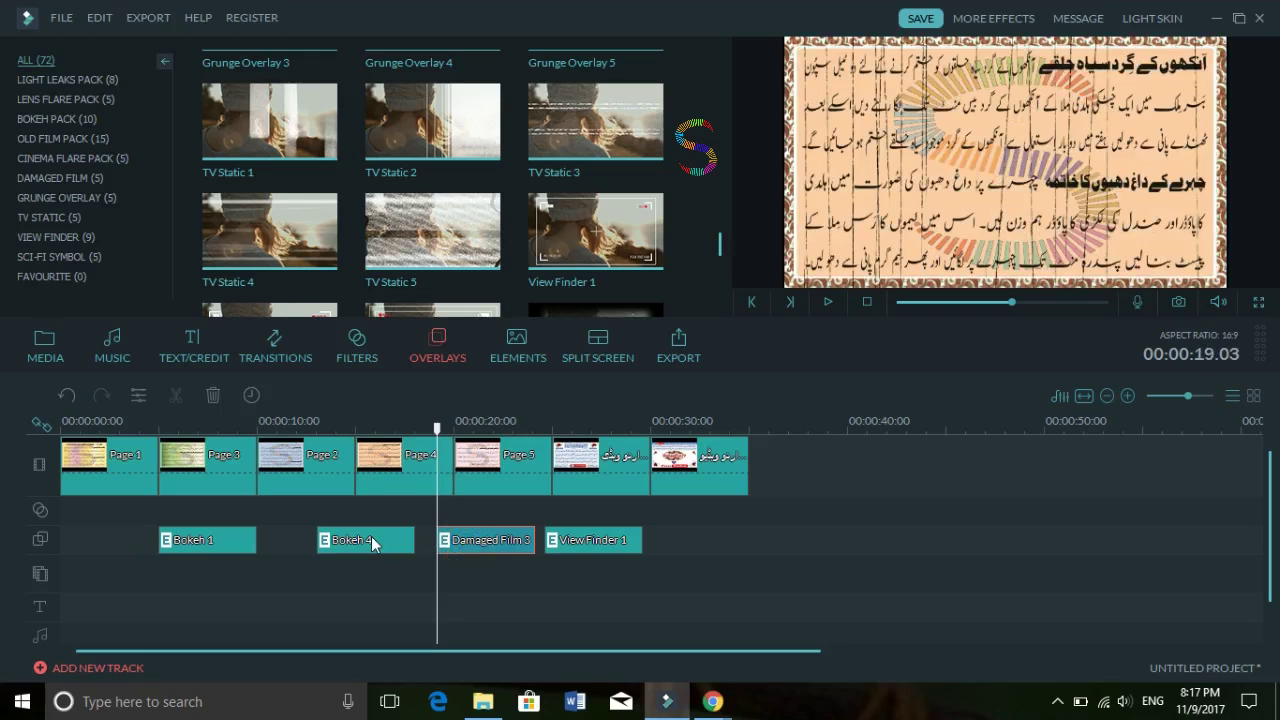
{"action": "double_click", "coordinate": [497, 542]}
{"action": "left_click", "coordinate": [703, 366]}
Set the duration of the Page 5 image clip to 10 seconds
{"action": "left_click", "coordinate": [535, 463]}
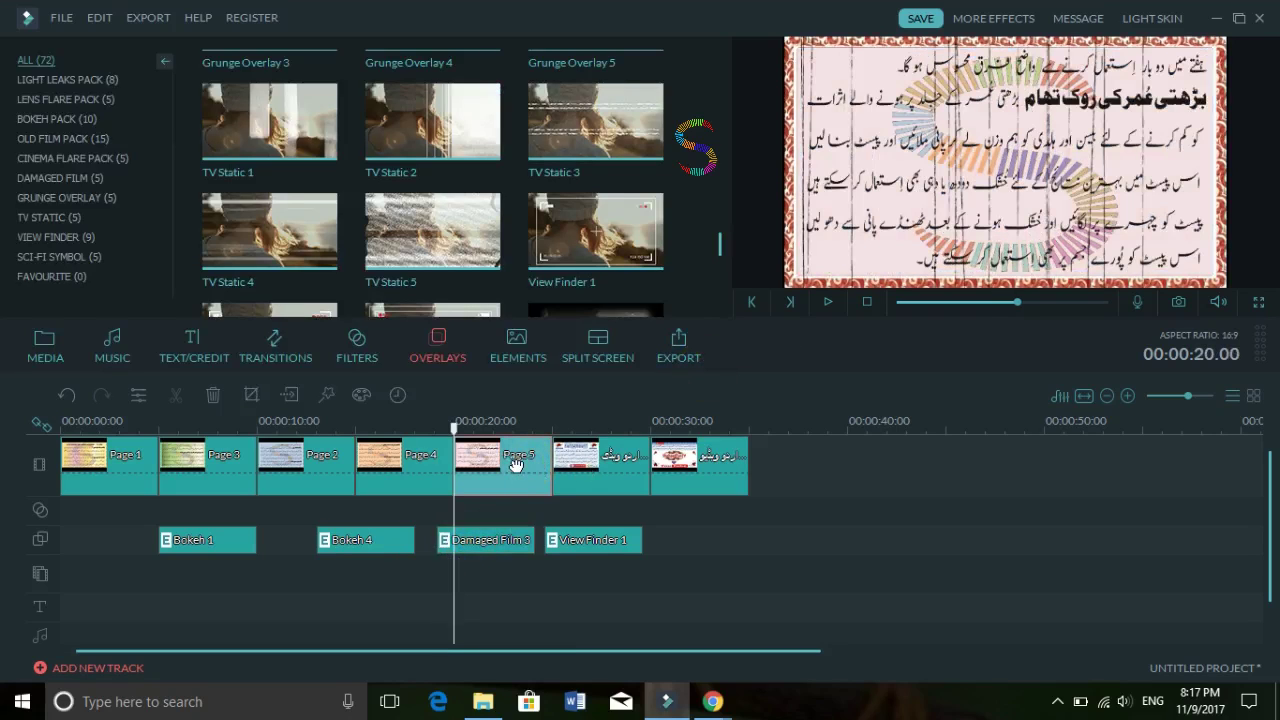
{"action": "double_click", "coordinate": [517, 463]}
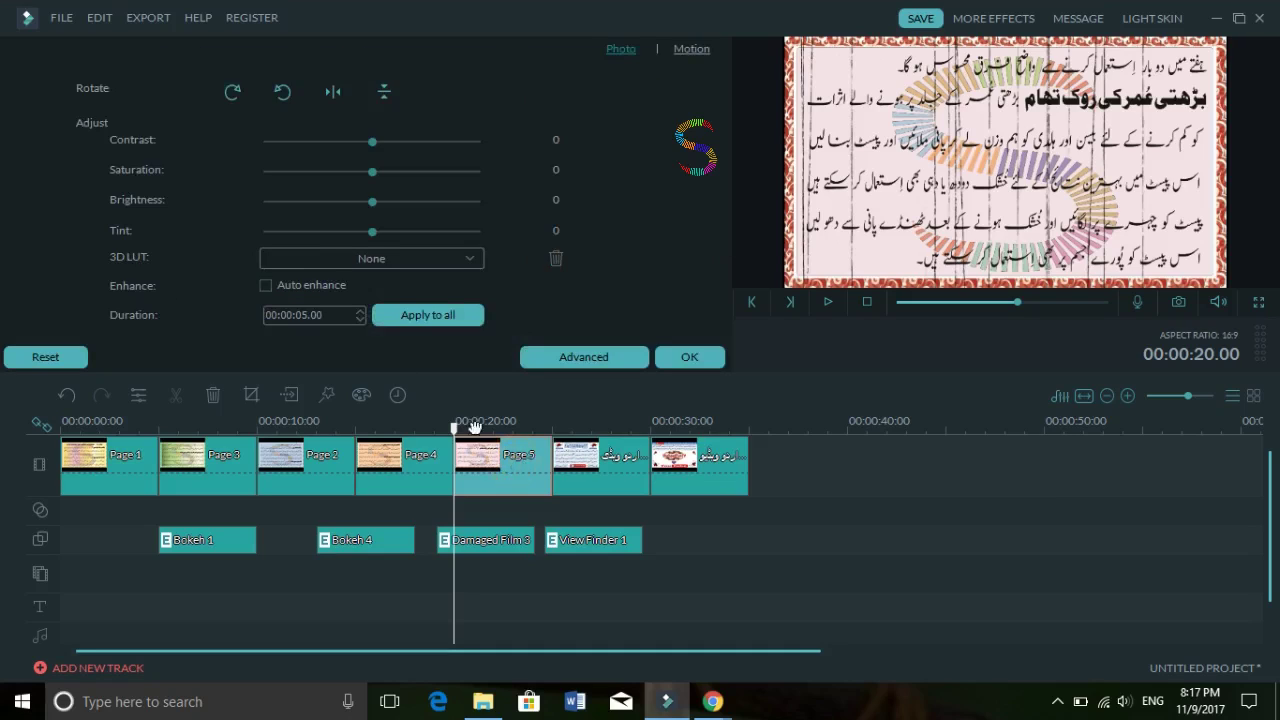
{"action": "left_click", "coordinate": [358, 310]}
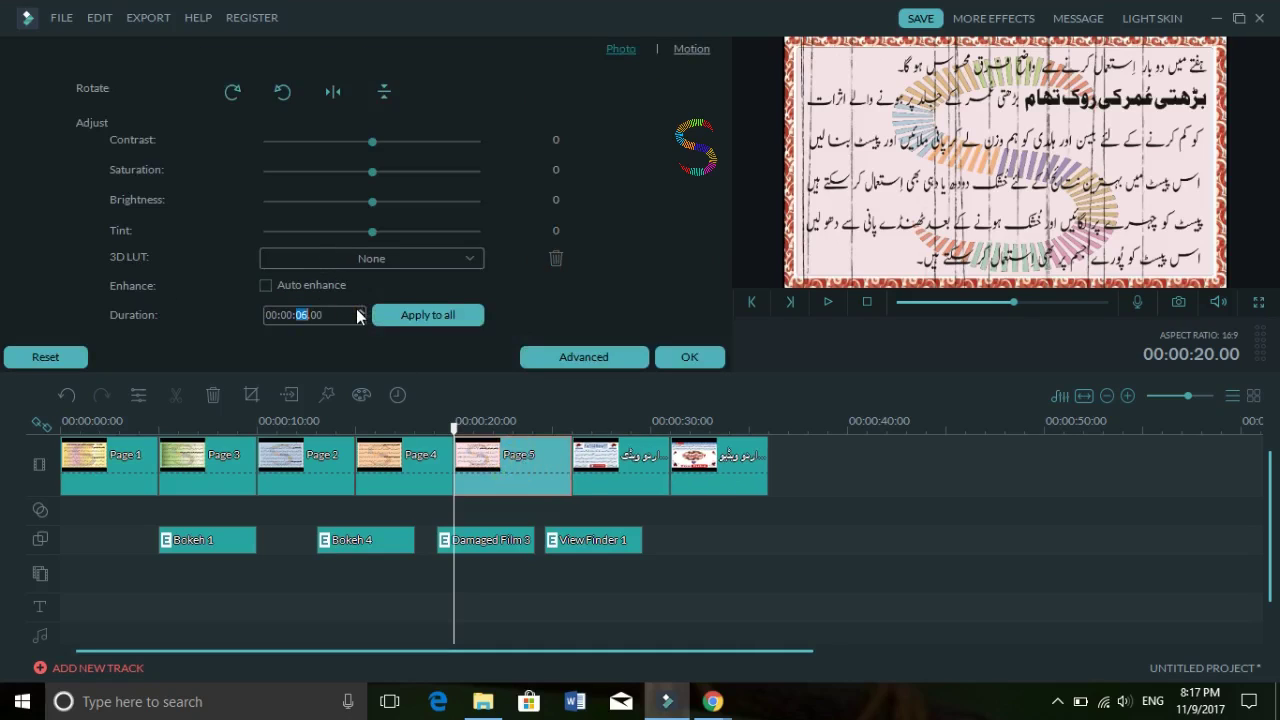
{"action": "left_click", "coordinate": [358, 310]}
{"action": "left_click", "coordinate": [358, 310]}
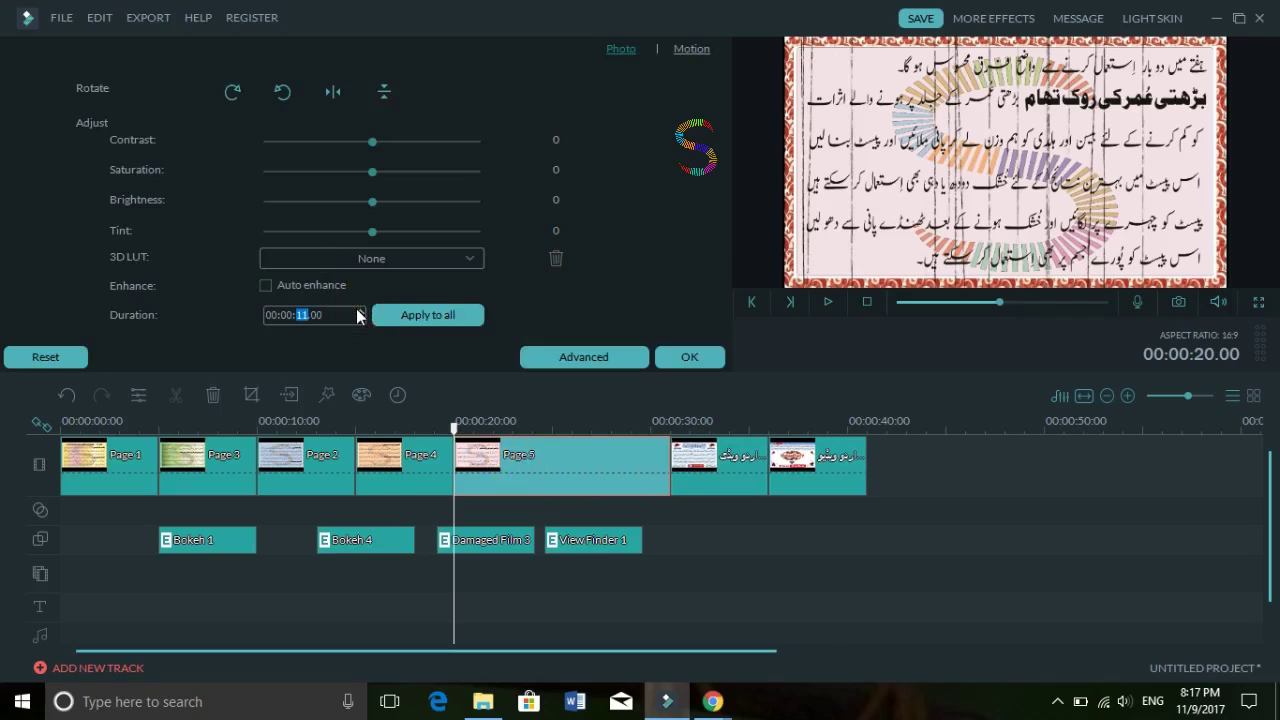
{"action": "left_click", "coordinate": [361, 318]}
{"action": "left_click", "coordinate": [674, 350]}
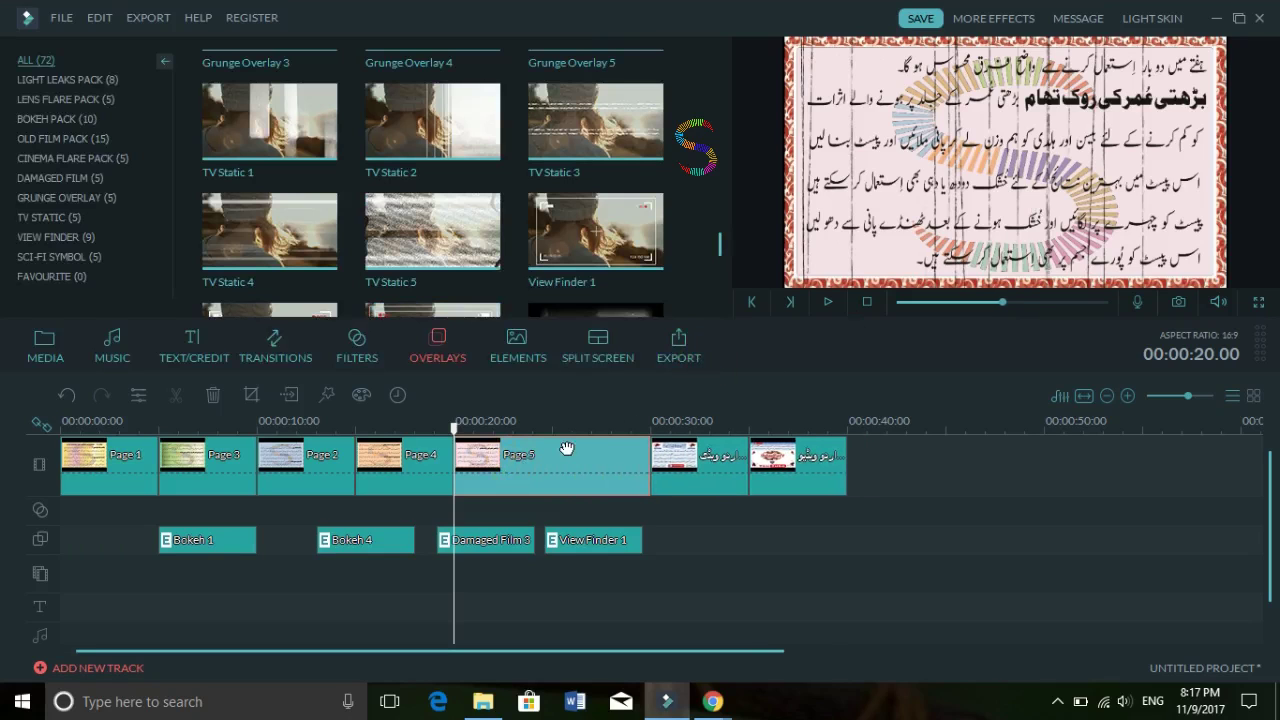
Move the View Finder 1 overlay to the end of the Page 5 clip and align Damaged Film 3 with that clip's start at 00:00:20.00
{"action": "left_click", "coordinate": [501, 555]}
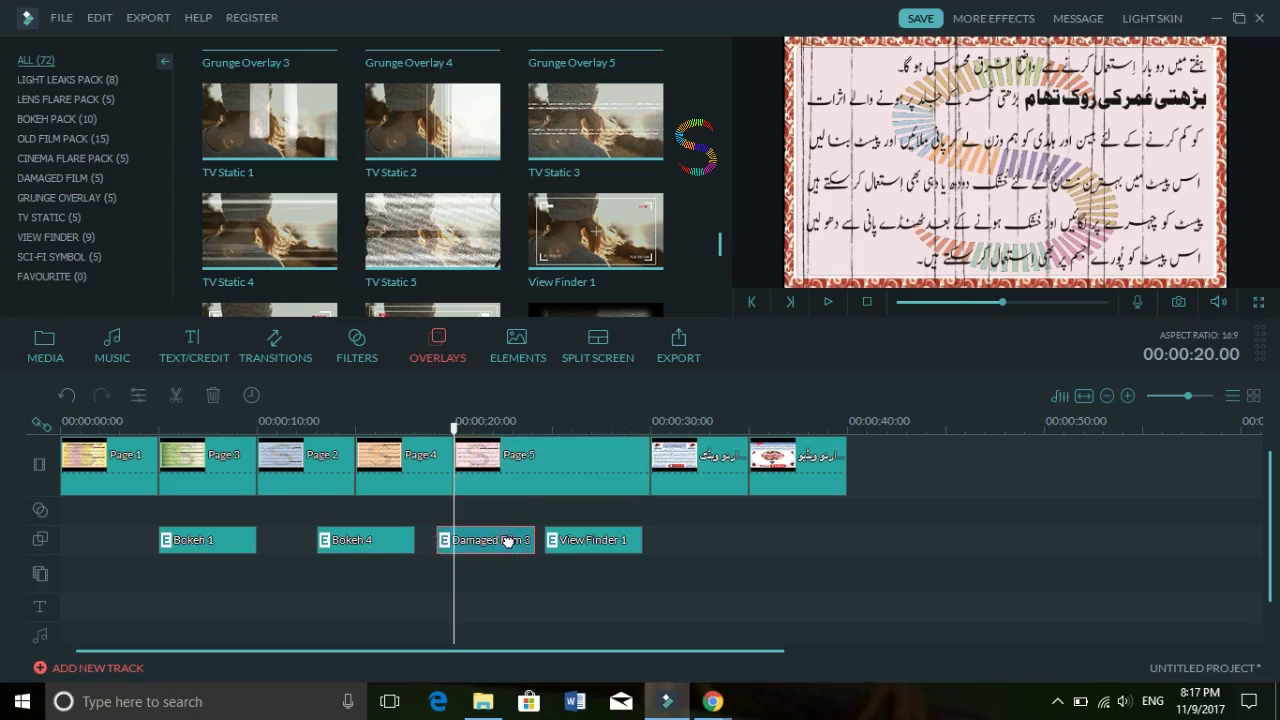
{"action": "left_click_drag", "start_coordinate": [548, 540], "coordinate": [657, 540]}
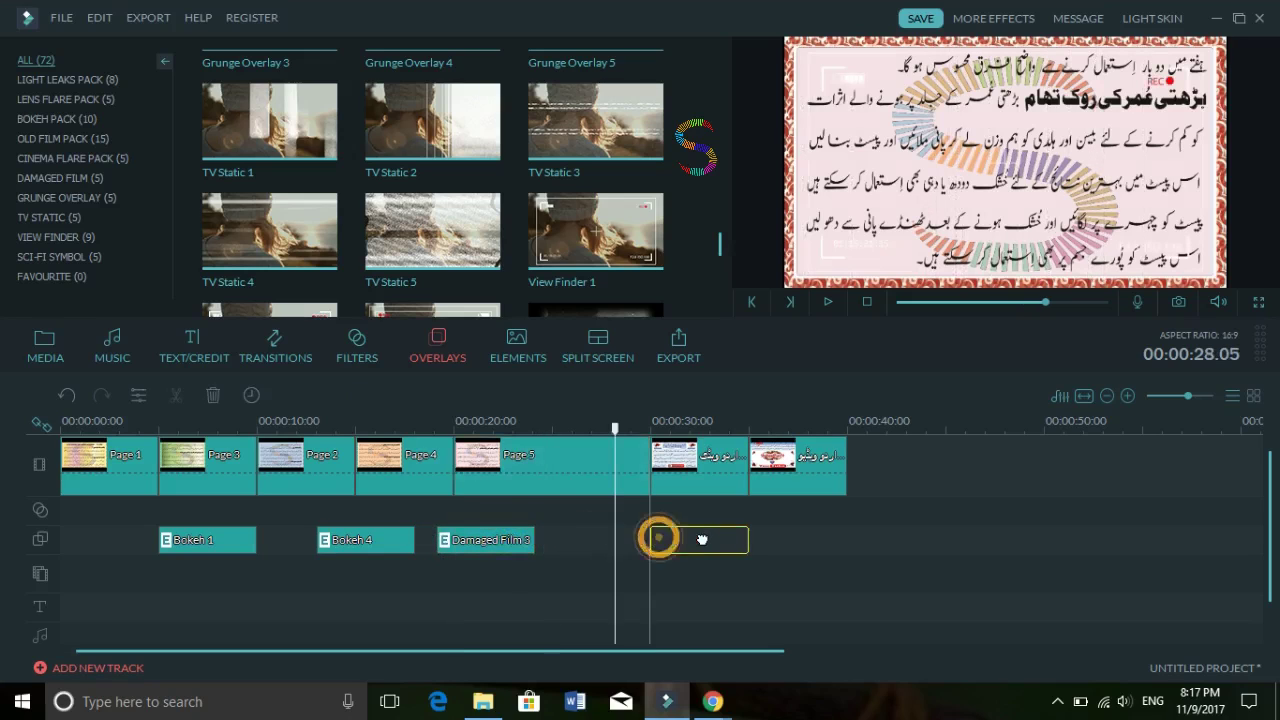
{"action": "mouse_move", "coordinate": [470, 540]}
{"action": "left_mouse_down"}
{"action": "mouse_move", "coordinate": [502, 541]}
{"action": "mouse_move", "coordinate": [489, 537]}
{"action": "left_mouse_up"}
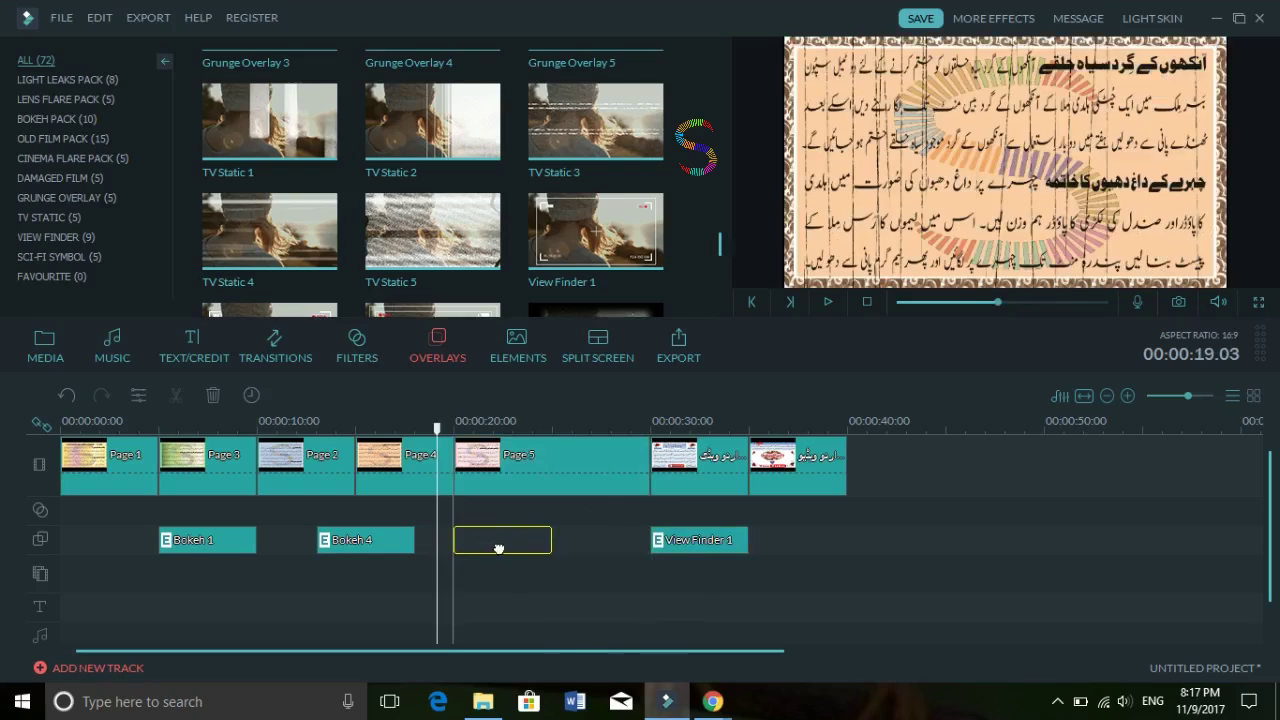
{"action": "double_click", "coordinate": [500, 549]}
{"action": "left_click", "coordinate": [702, 357]}
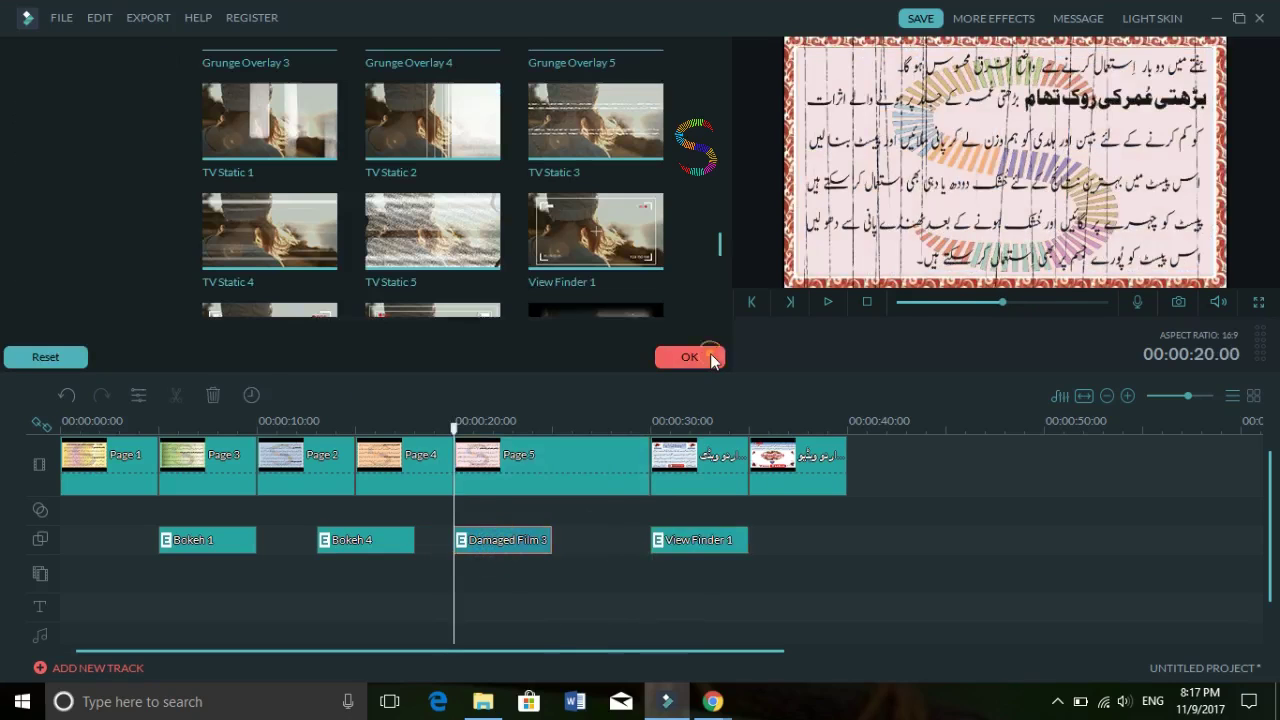
Set the duration of the Damaged Film 3 overlay to 10 seconds
{"action": "left_click", "coordinate": [250, 396]}
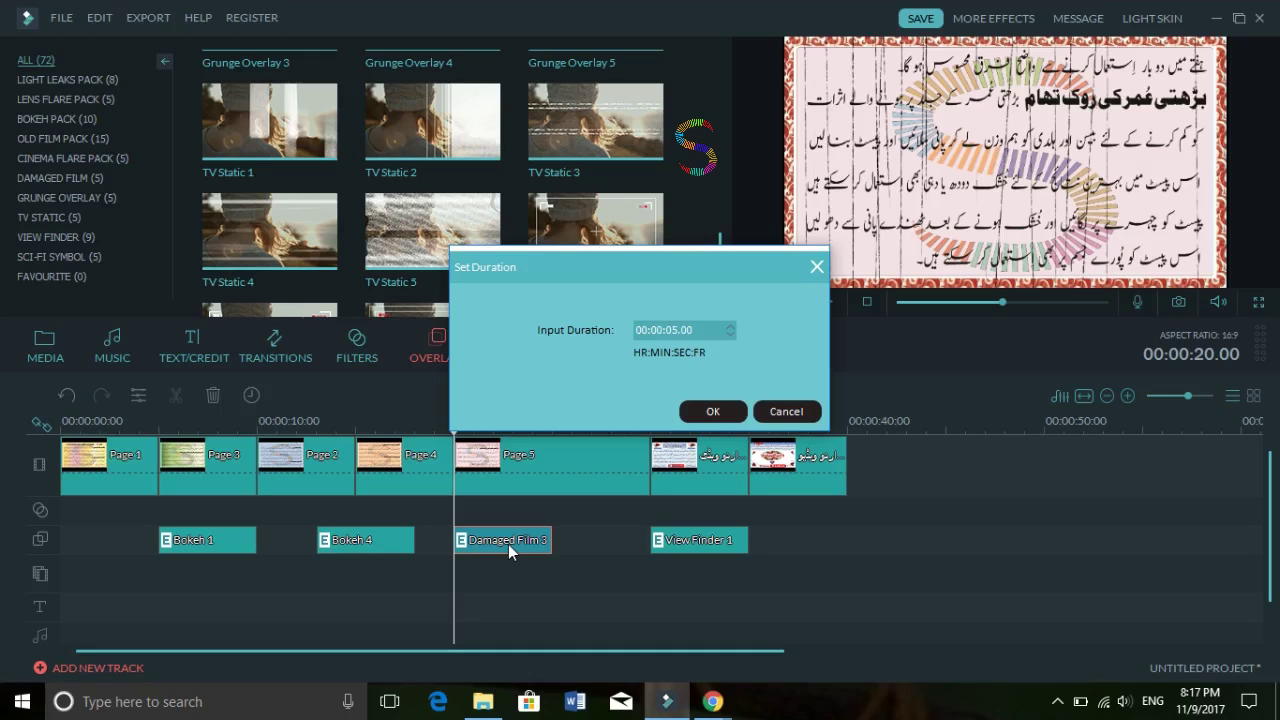
{"action": "left_click", "coordinate": [734, 325]}
{"action": "left_click", "coordinate": [734, 325]}
{"action": "left_click", "coordinate": [734, 325]}
{"action": "left_click", "coordinate": [734, 327]}
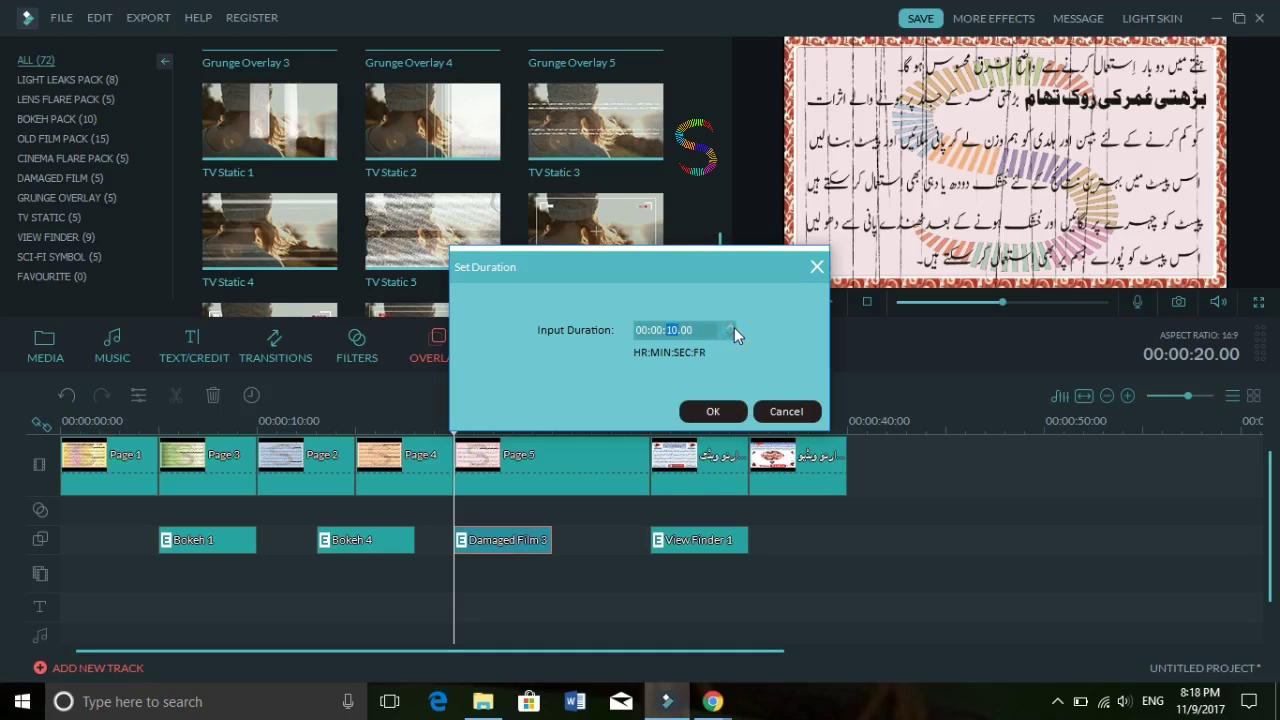
{"action": "left_click", "coordinate": [725, 413]}
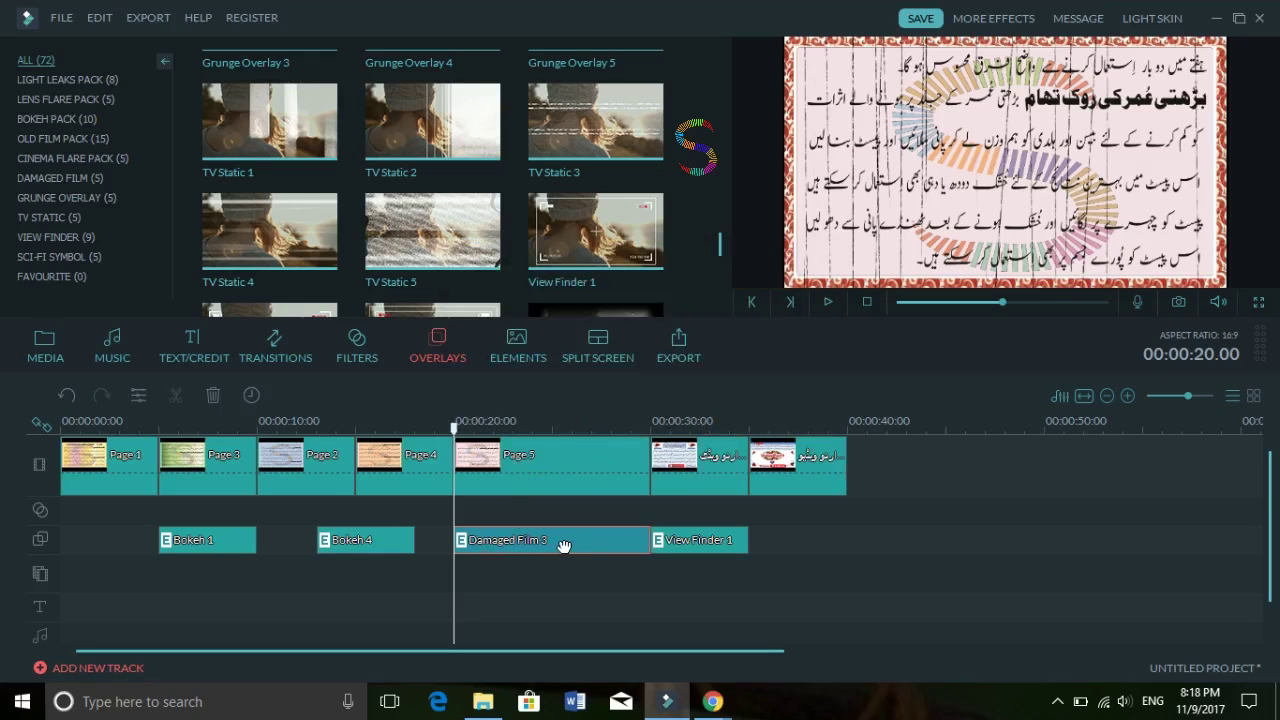
Play part of the Damaged Film 3 overlay from 00:00:20.00, pause it, and check its Alpha setting
{"action": "left_click", "coordinate": [830, 300]}
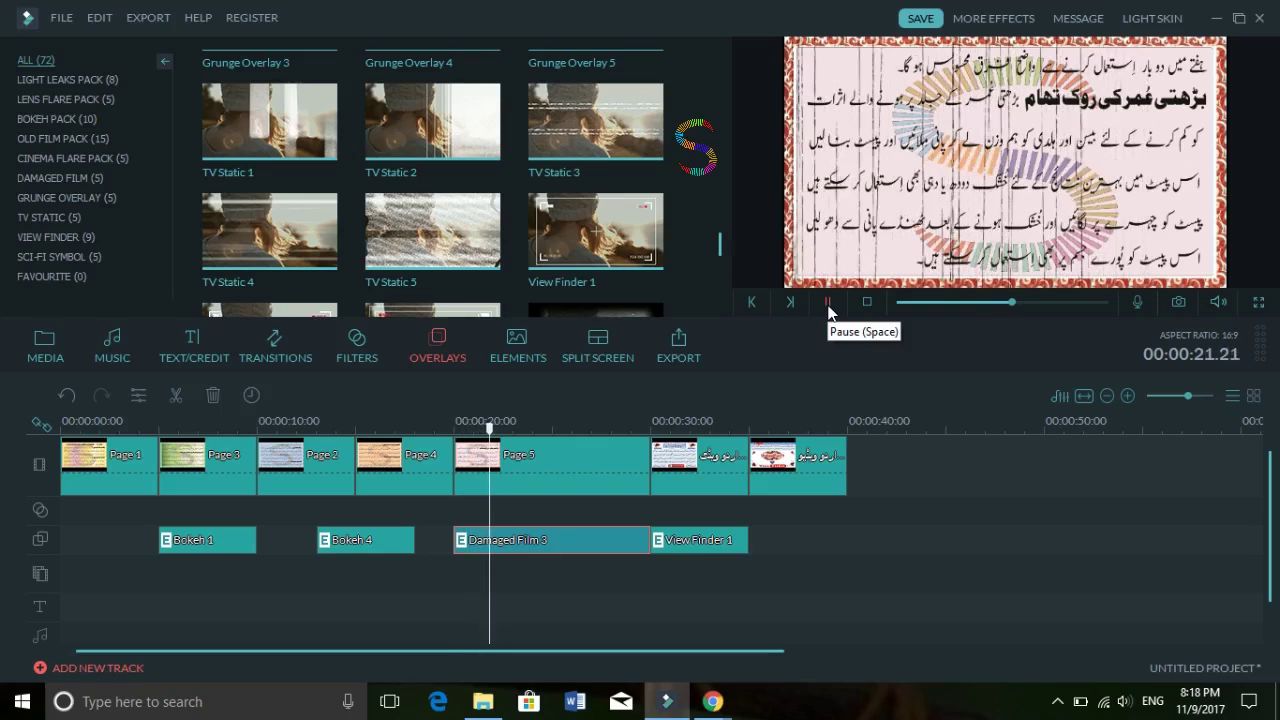
{"action": "left_click", "coordinate": [829, 306]}
{"action": "double_click", "coordinate": [584, 544]}
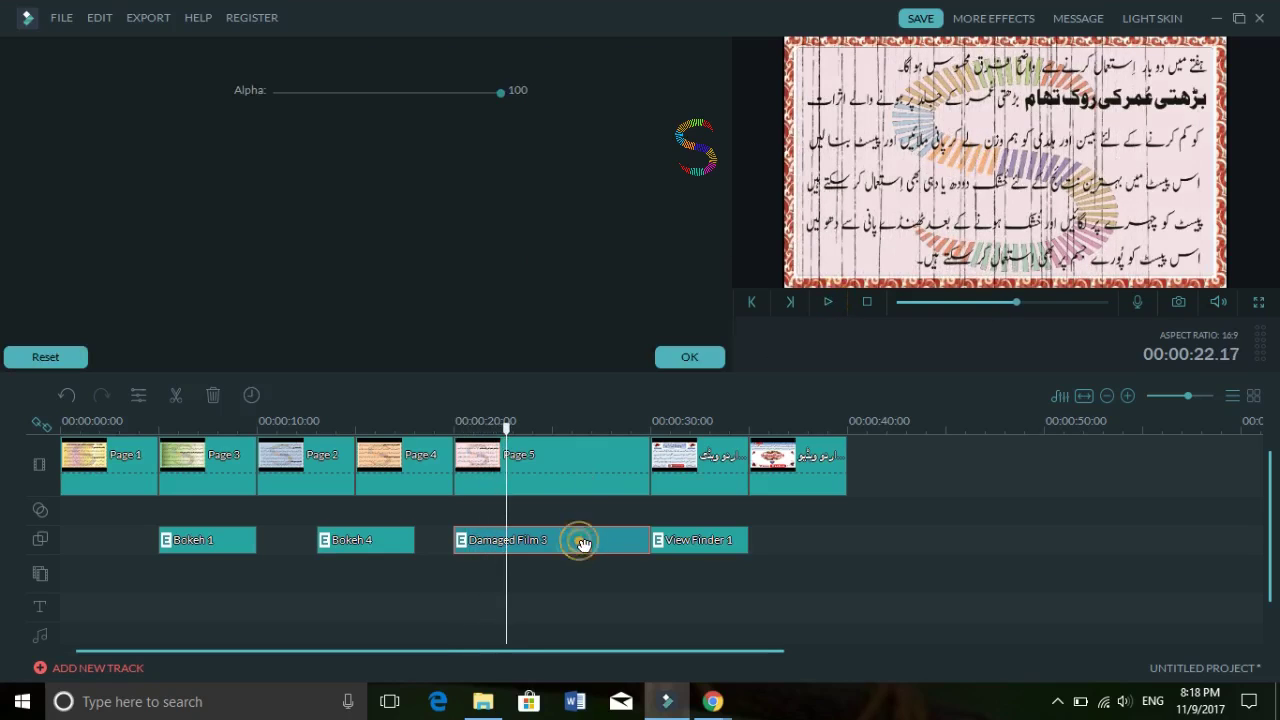
{"action": "left_click", "coordinate": [692, 360]}
Shorten the Damaged Film 3 overlay's duration to 6 seconds
{"action": "left_click", "coordinate": [251, 395]}
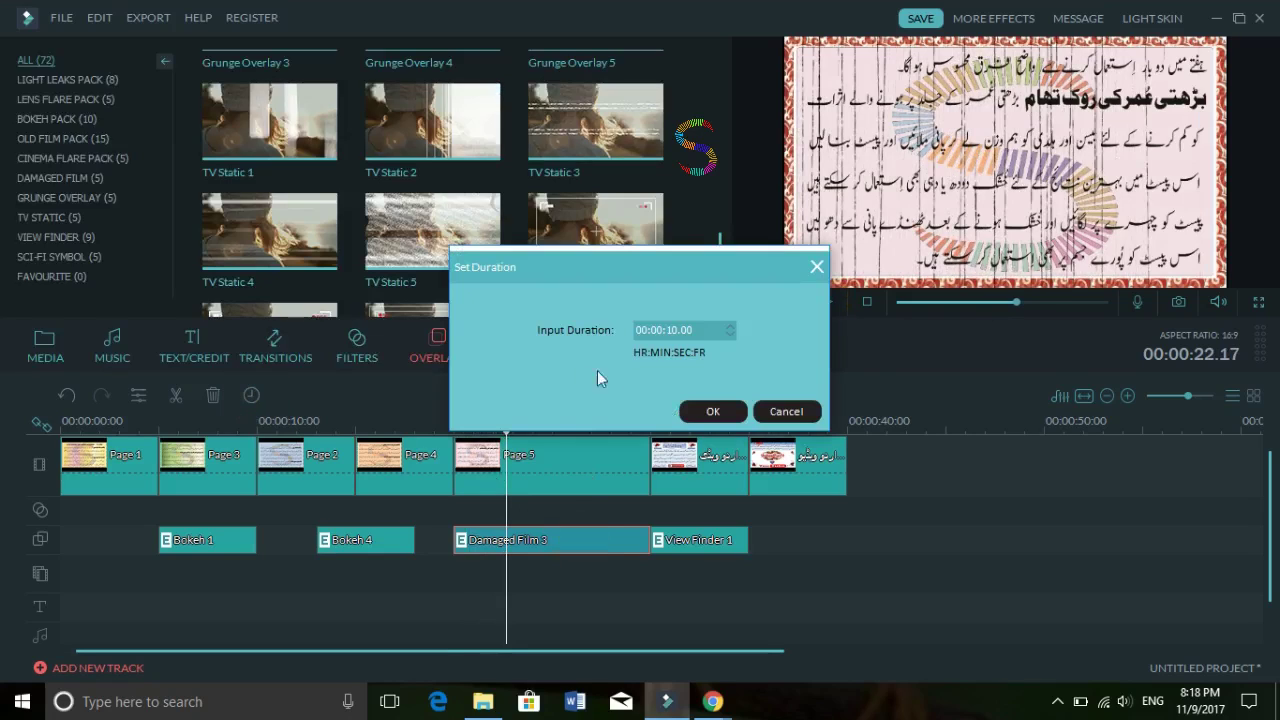
{"action": "scroll", "coordinate": [717, 332], "scroll_direction": "down", "scroll_amount": 4}
{"action": "left_click", "coordinate": [697, 411]}
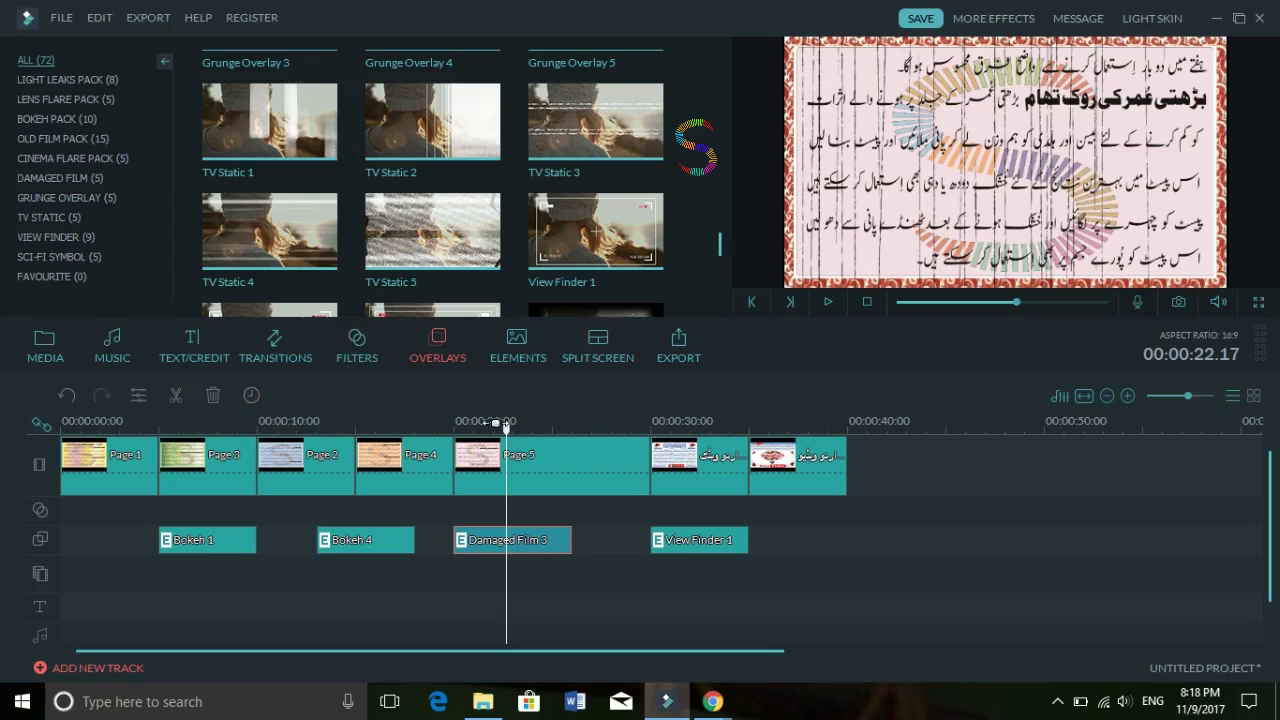
Browse the overlay library back to its beginning, looking over the damaged film, light leak, old film and bokeh effects
{"action": "scroll", "coordinate": [721, 65], "scroll_direction": "up", "scroll_amount": 3}
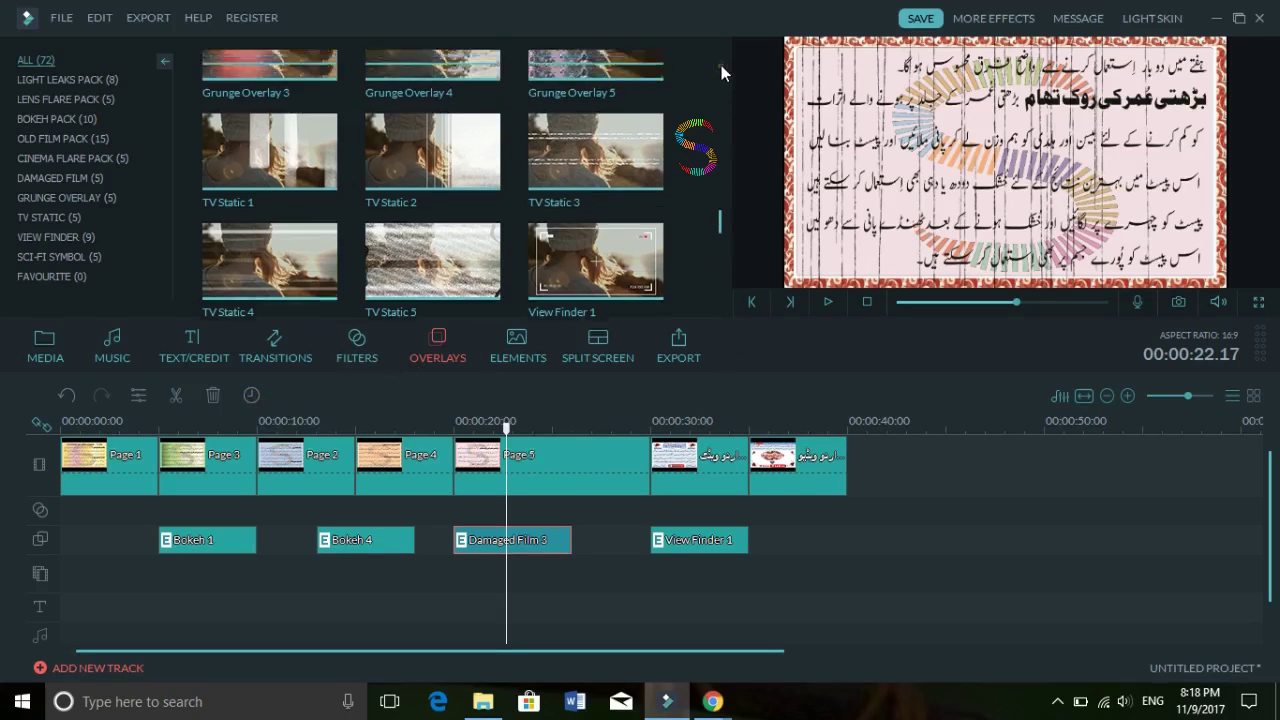
{"action": "scroll", "coordinate": [721, 65], "scroll_direction": "up", "scroll_amount": 2}
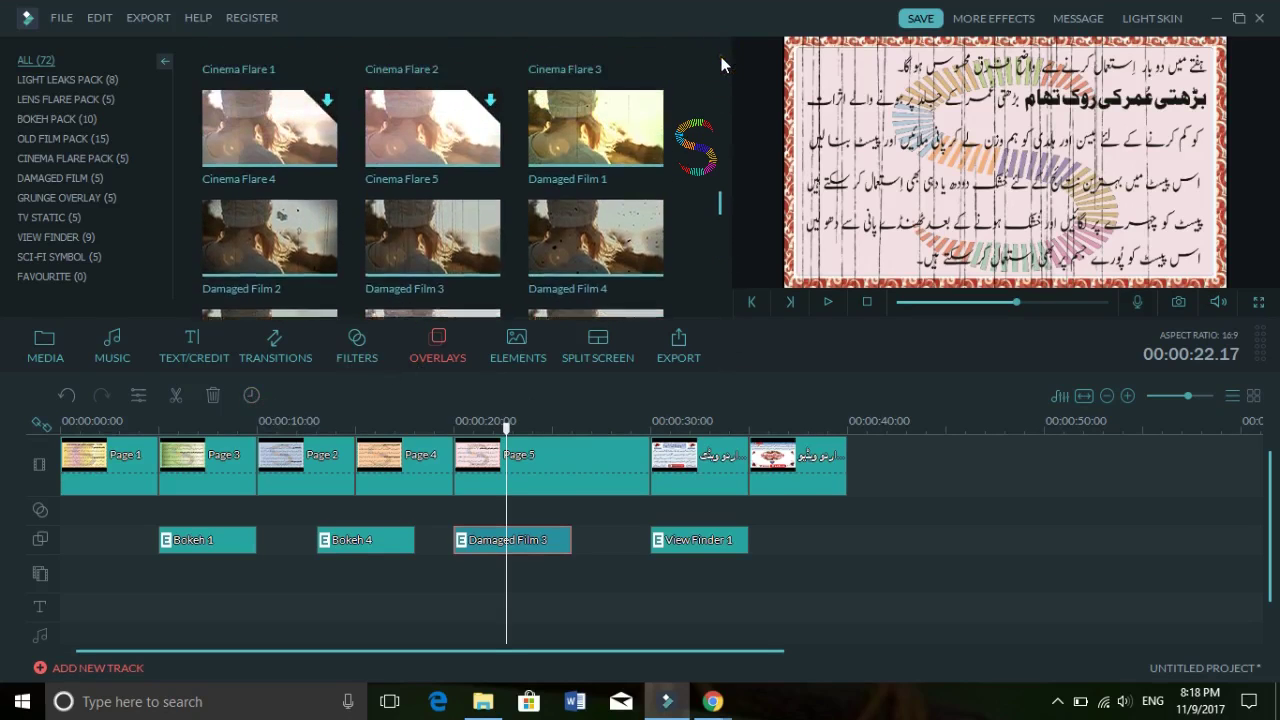
{"action": "scroll", "coordinate": [721, 65], "scroll_direction": "up", "scroll_amount": 4}
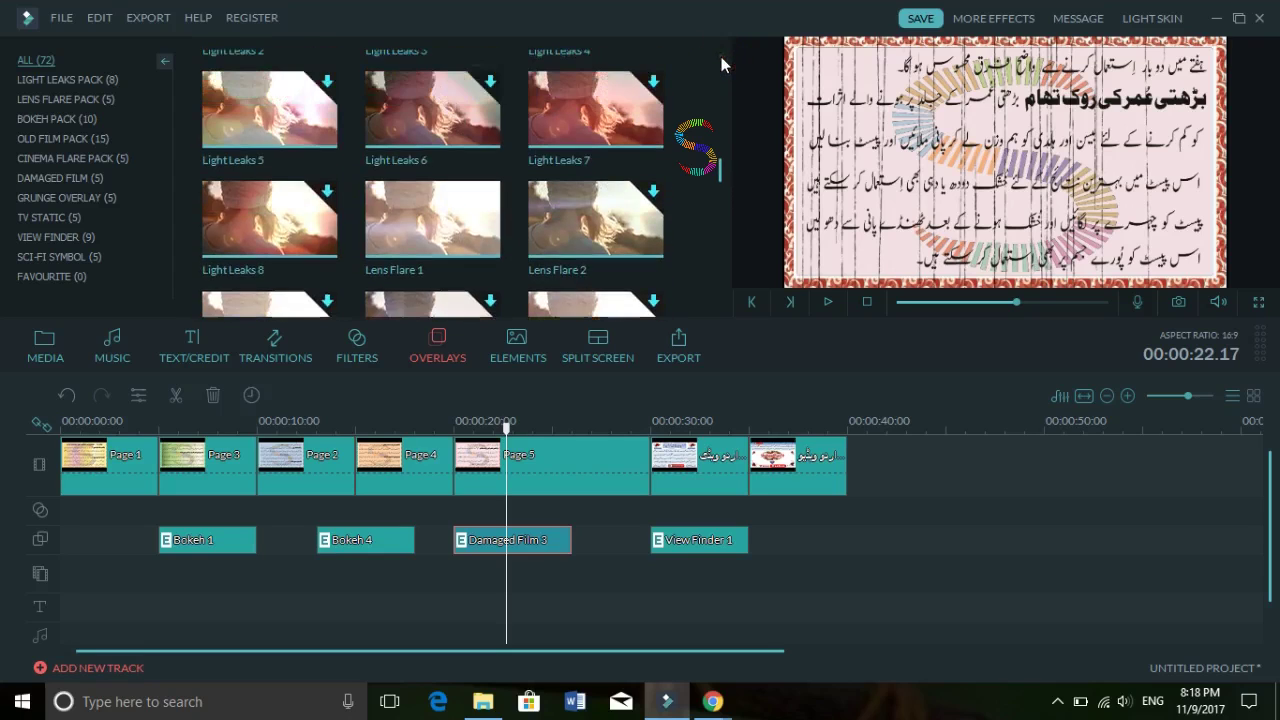
{"action": "scroll", "coordinate": [721, 62], "scroll_direction": "up", "scroll_amount": 3}
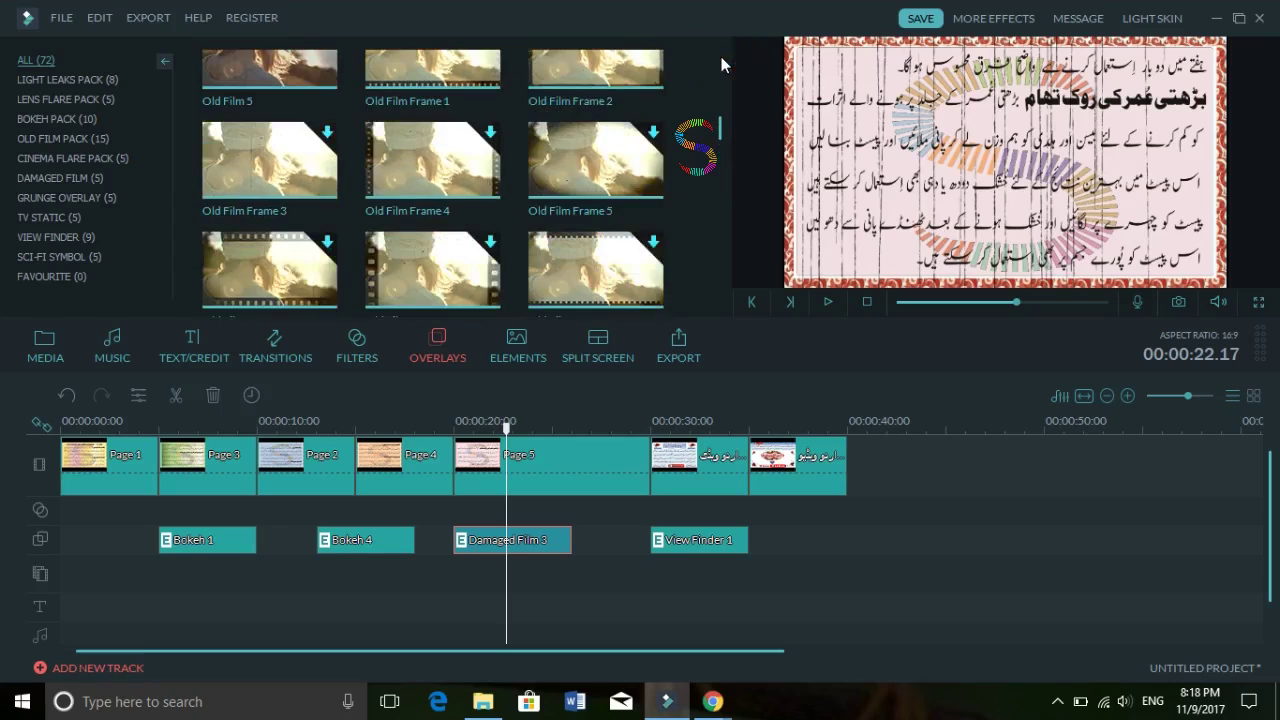
{"action": "scroll", "coordinate": [721, 65], "scroll_direction": "up", "scroll_amount": 1}
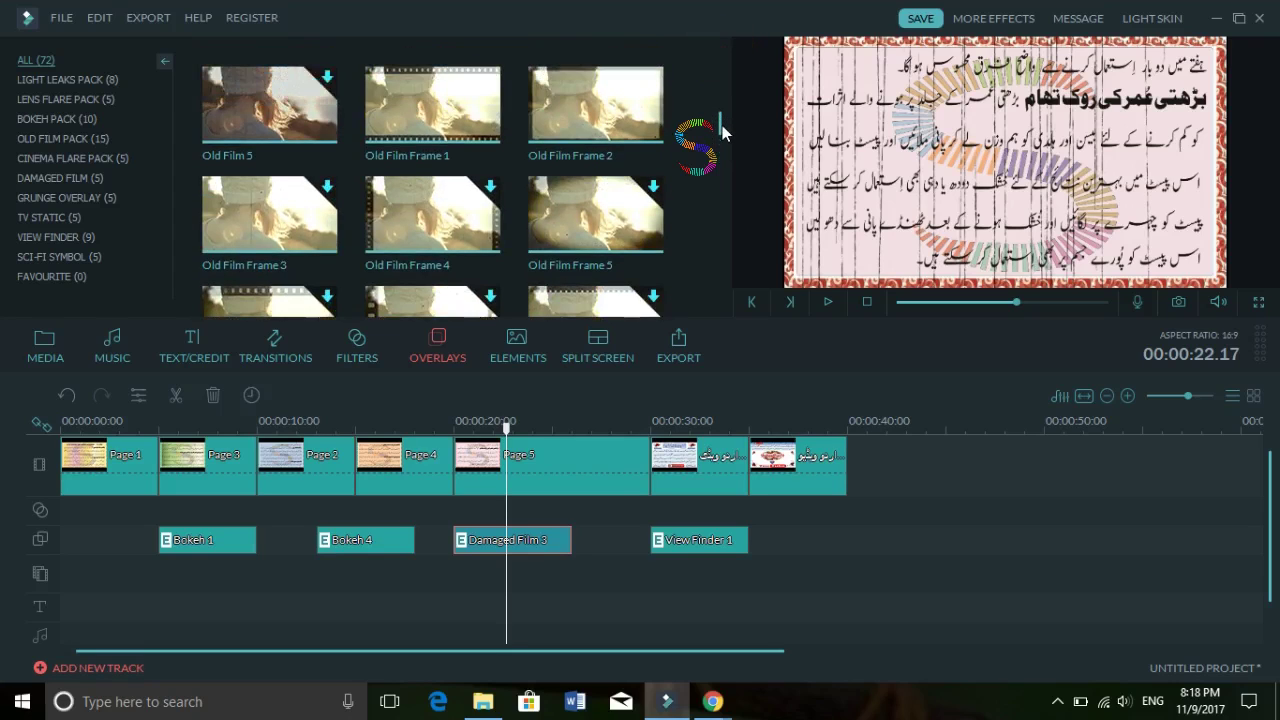
{"action": "left_click_drag", "start_coordinate": [723, 133], "coordinate": [723, 85]}
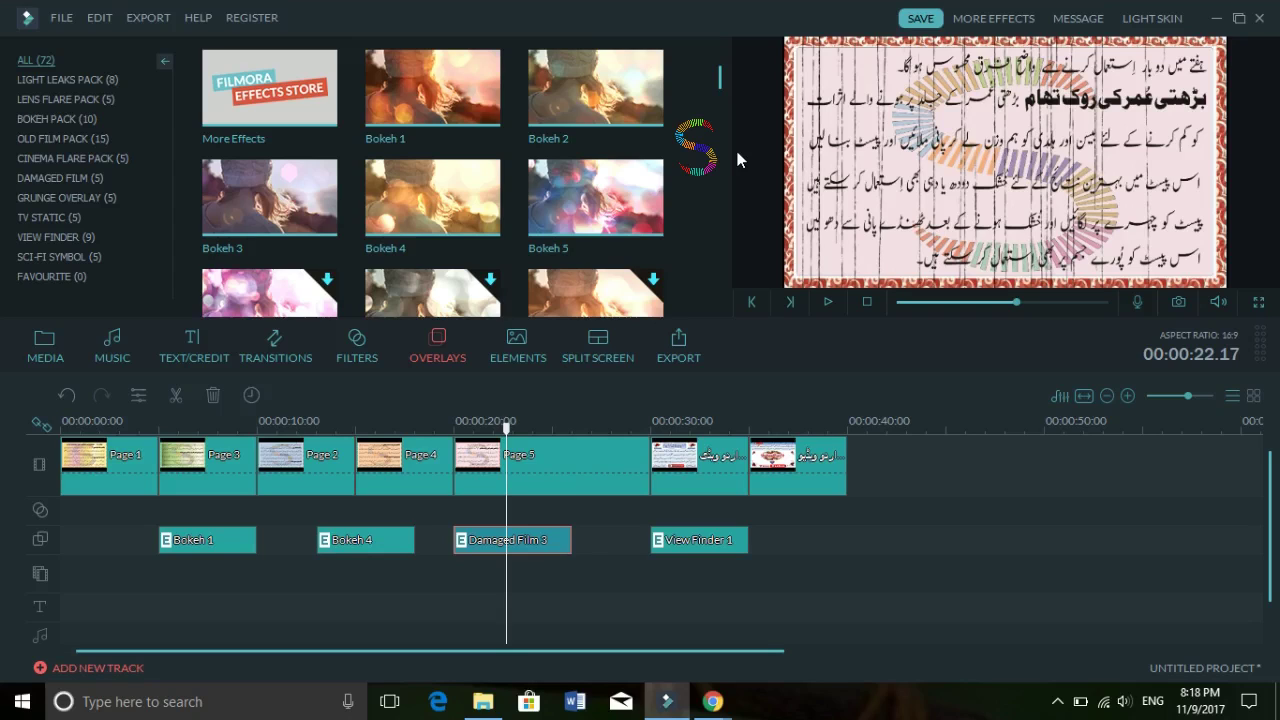
{"action": "left_click", "coordinate": [715, 285]}
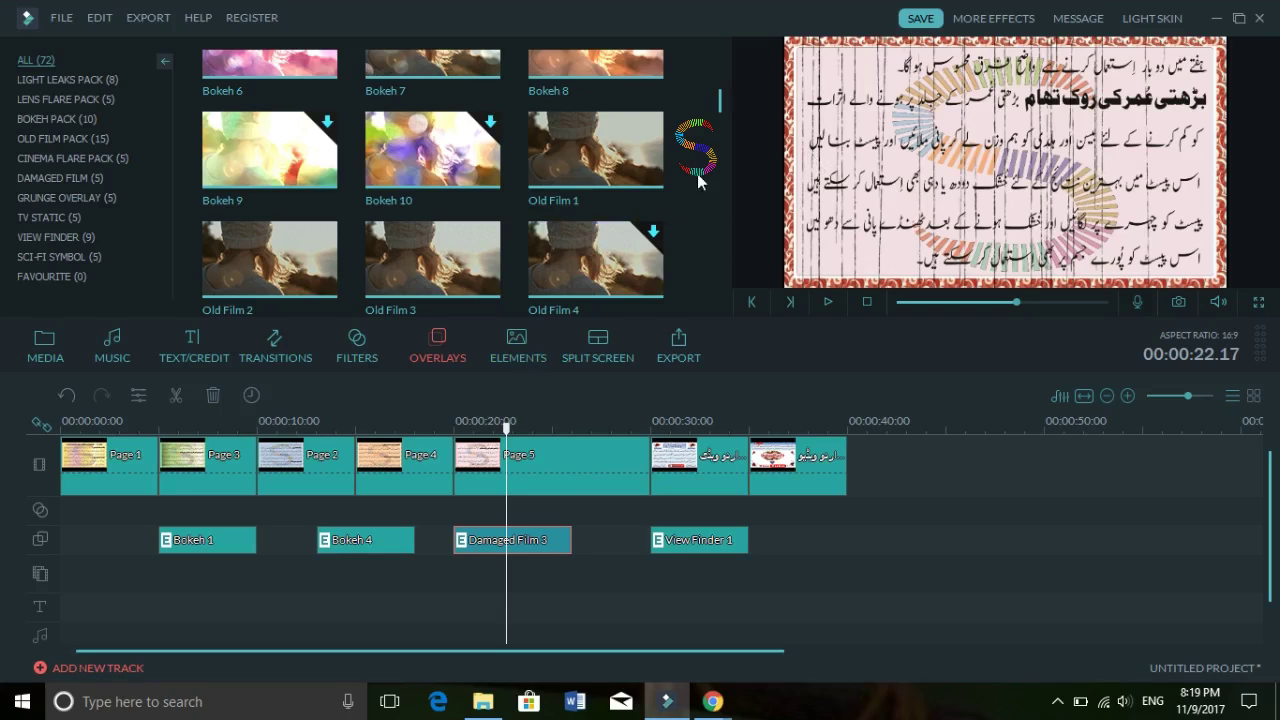
{"action": "left_click", "coordinate": [1208, 25]}
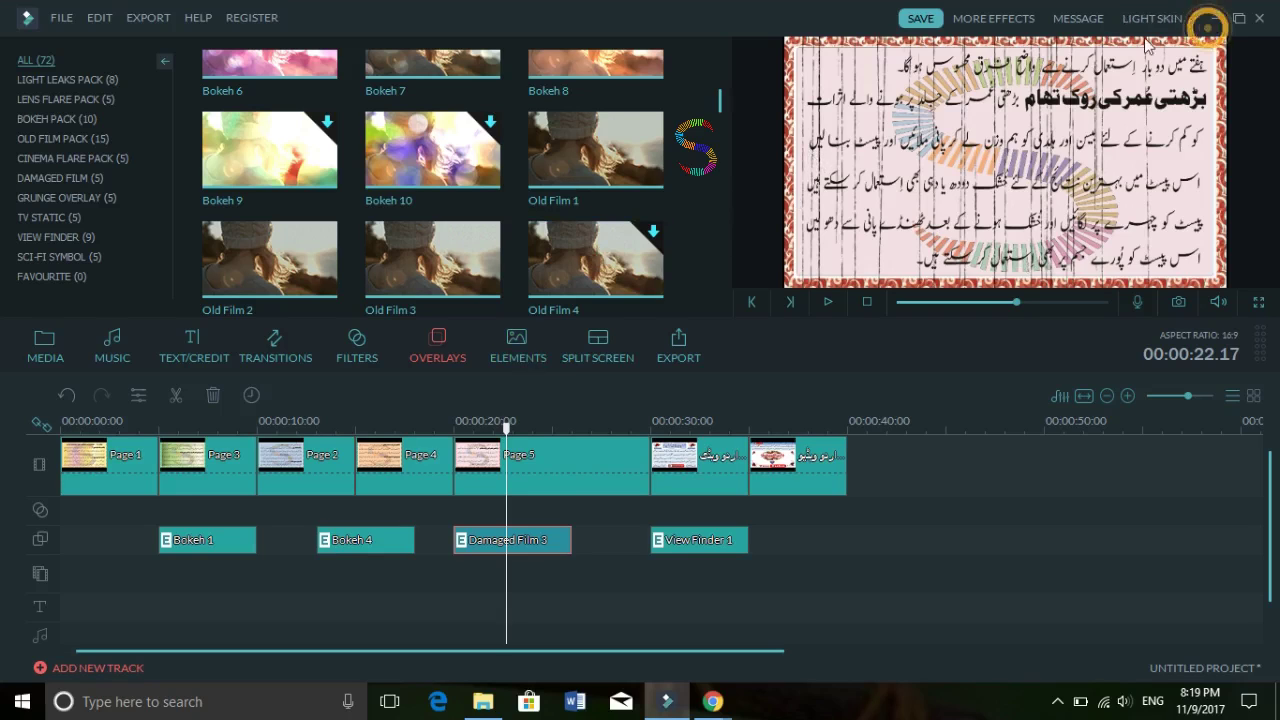